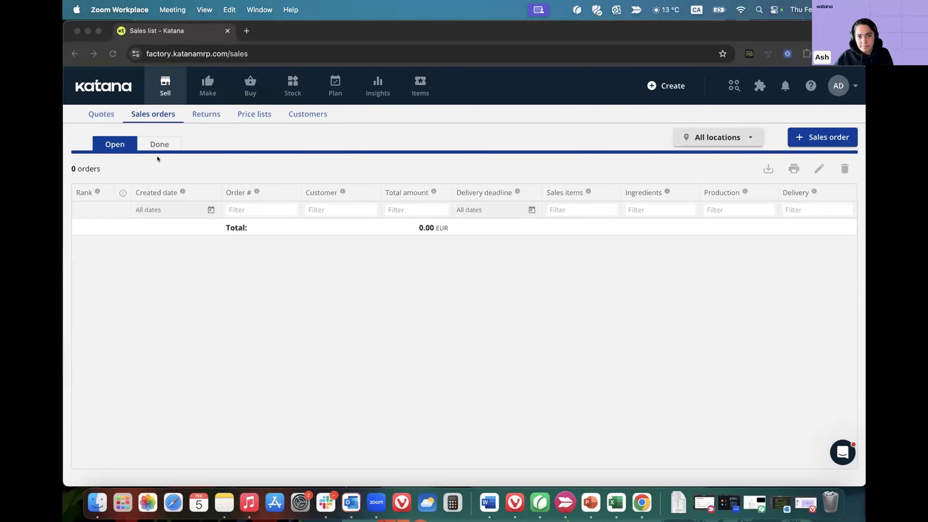
- Look through the manufacturing orders, the purchase orders and all columns of the inventory table
{"action": "left_click", "coordinate": [197, 91]}
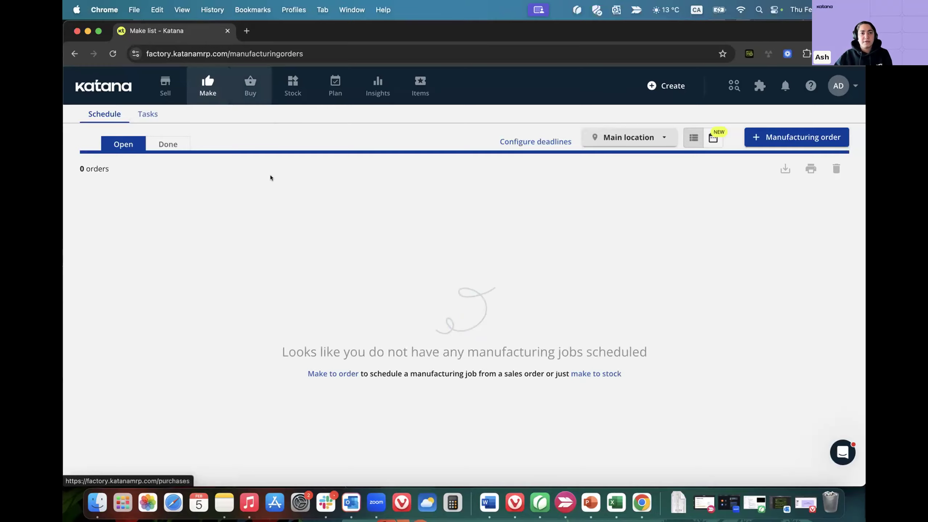
{"action": "left_click", "coordinate": [252, 94]}
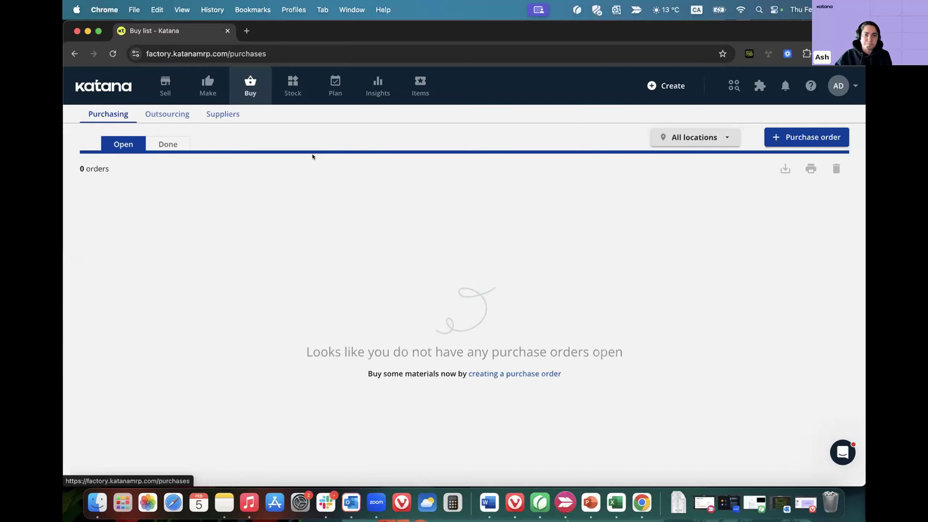
{"action": "left_click", "coordinate": [292, 91]}
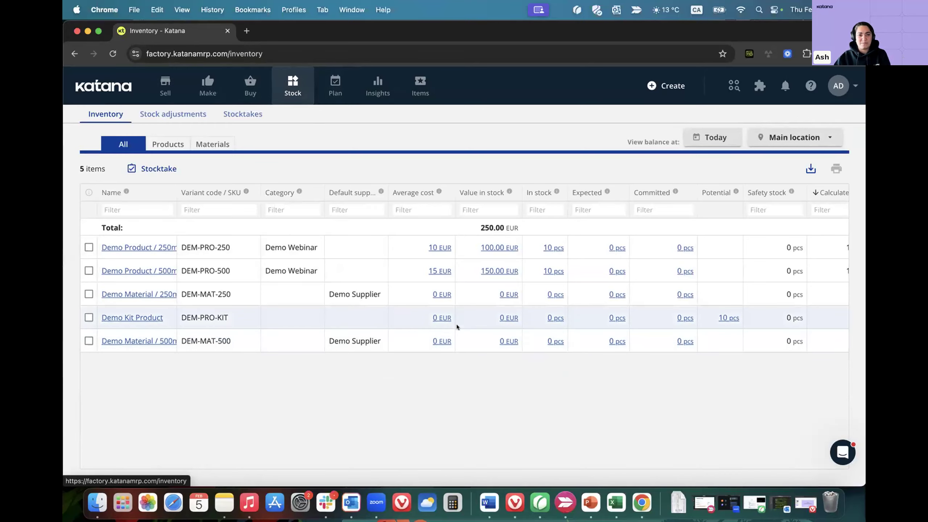
{"action": "scroll", "coordinate": [455, 324], "scroll_direction": "right", "scroll_amount": 5}
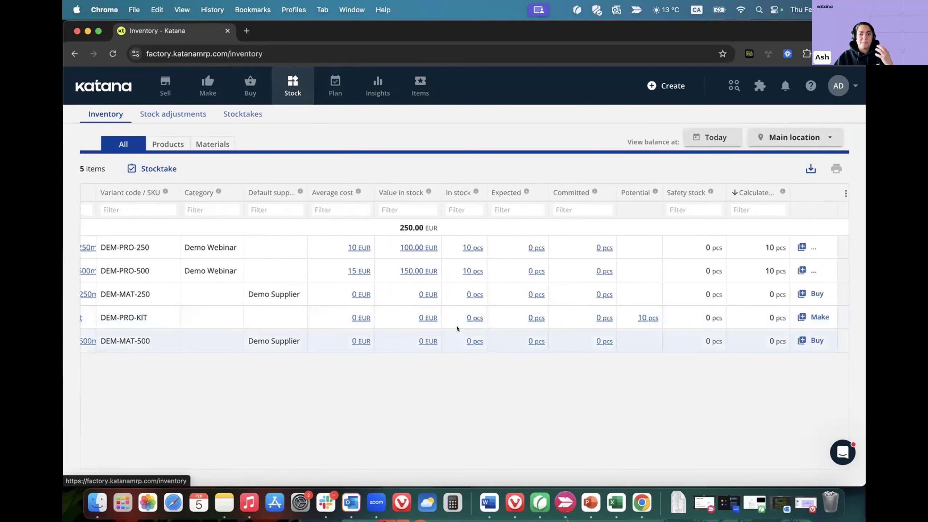
{"action": "scroll", "coordinate": [453, 326], "scroll_direction": "left", "scroll_amount": 5}
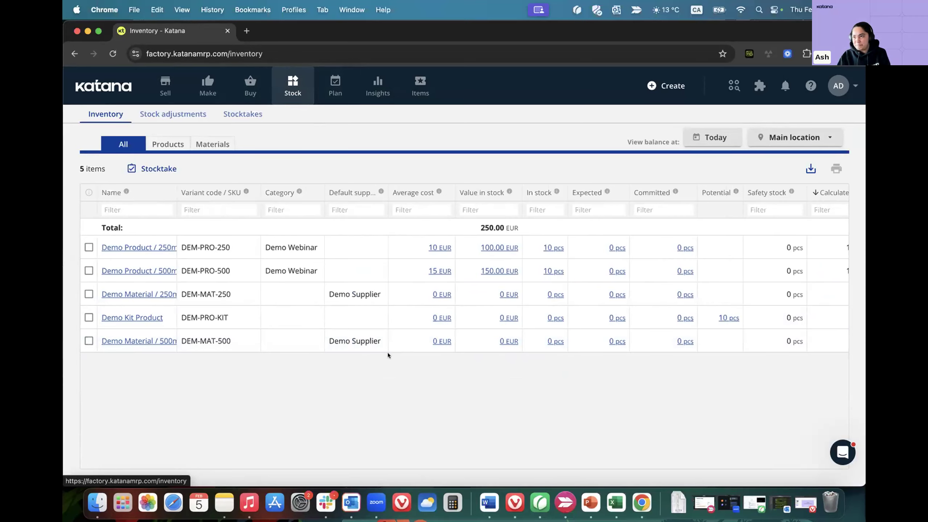
- View the weekly planning and forecasting table and the sales insights overview
{"action": "left_click", "coordinate": [335, 86]}
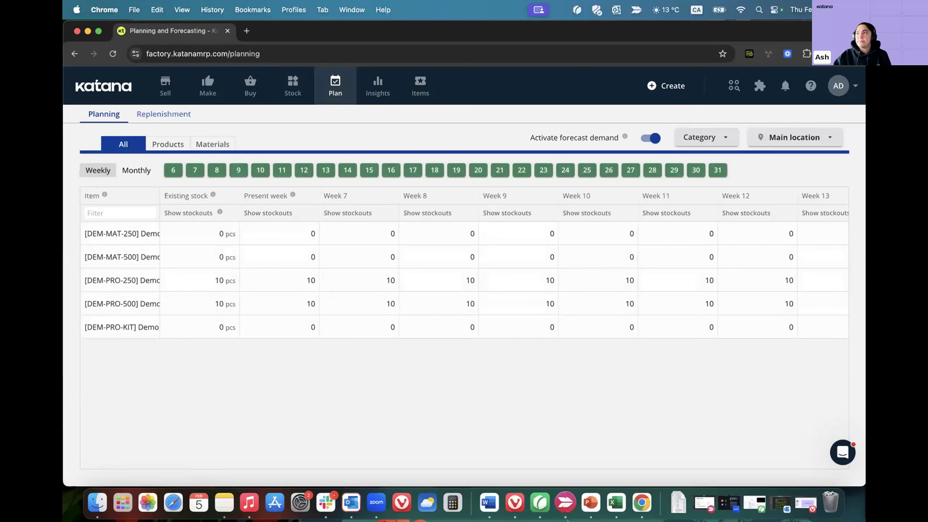
{"action": "key", "text": "super+Tab"}
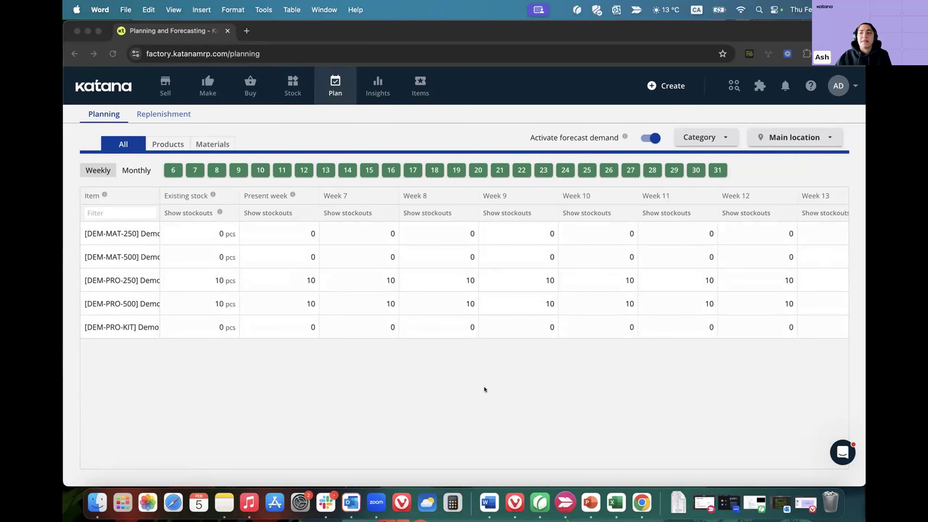
{"action": "left_click", "coordinate": [376, 88]}
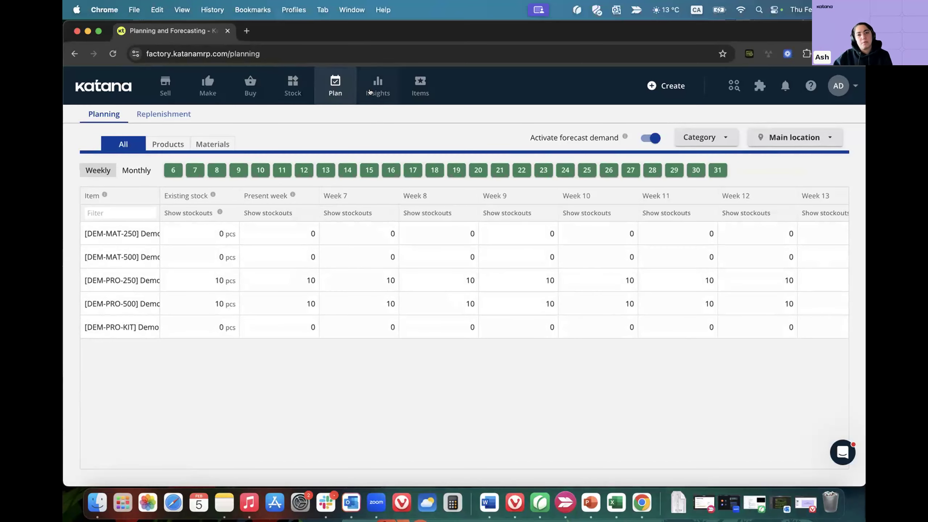
{"action": "key", "text": "super+Tab"}
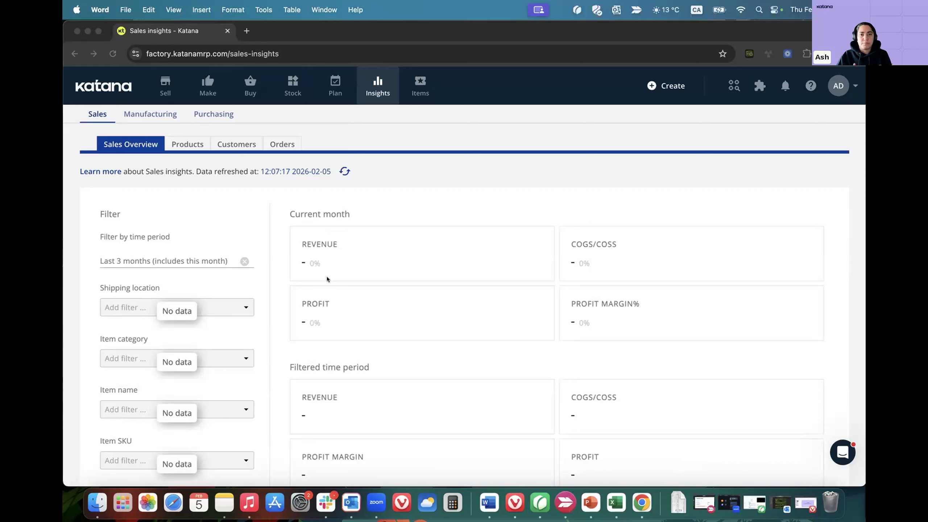
- View the active item lists for products, materials and services
{"action": "left_click", "coordinate": [418, 83]}
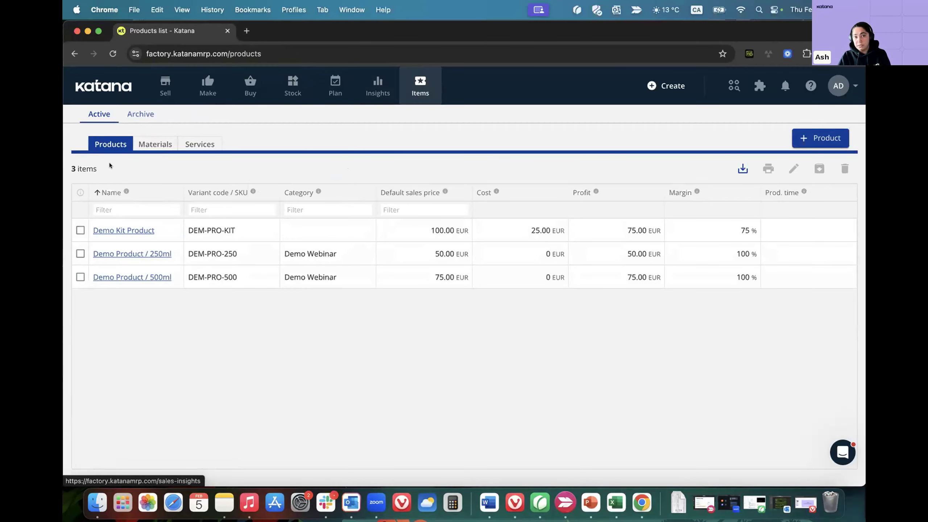
{"action": "left_click", "coordinate": [154, 144]}
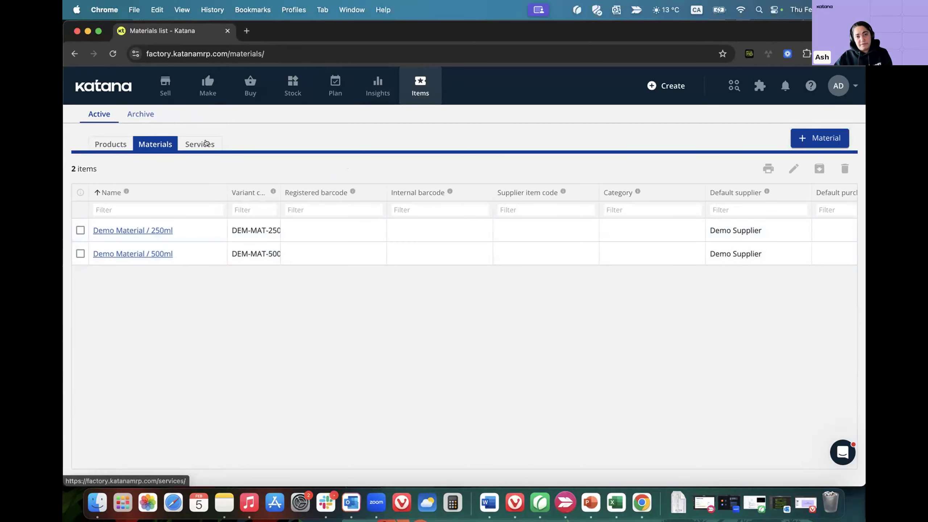
{"action": "left_click", "coordinate": [204, 144]}
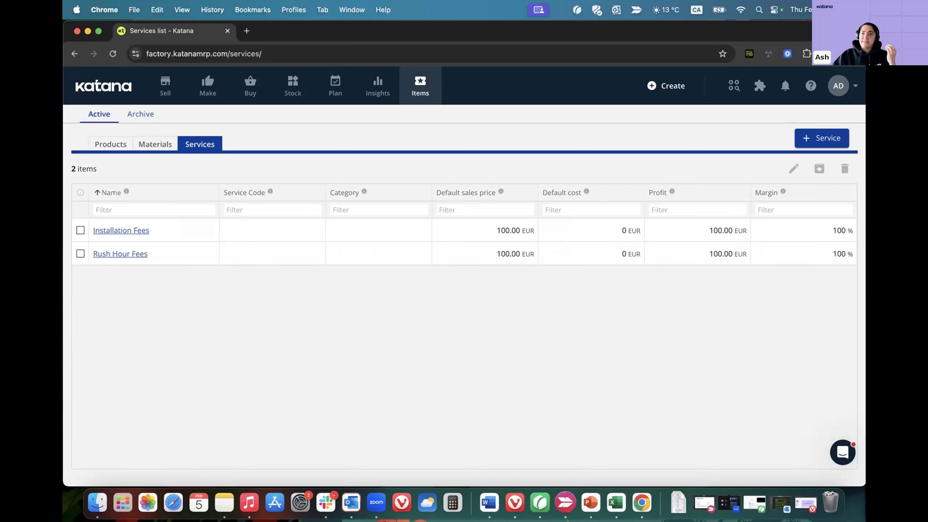
- Open the account's general settings and look over the available data import templates
{"action": "left_click", "coordinate": [838, 89]}
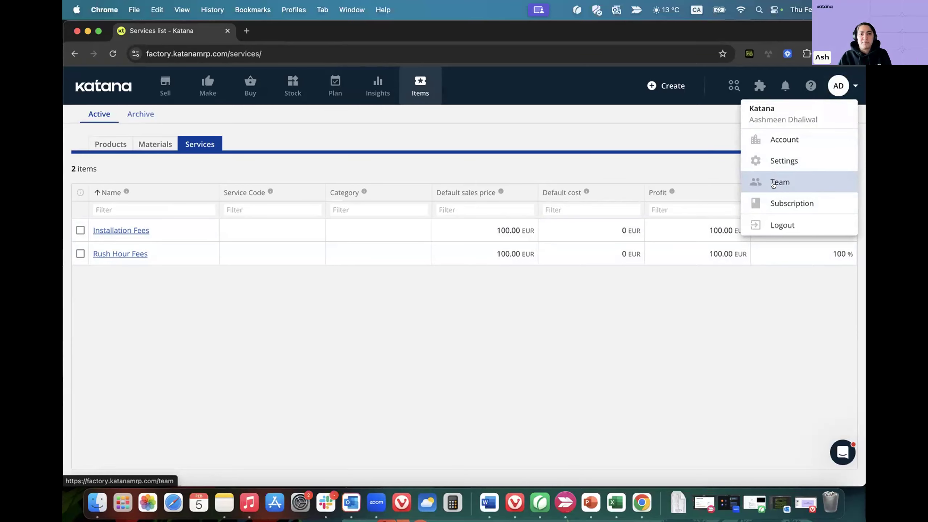
{"action": "left_click", "coordinate": [778, 158]}
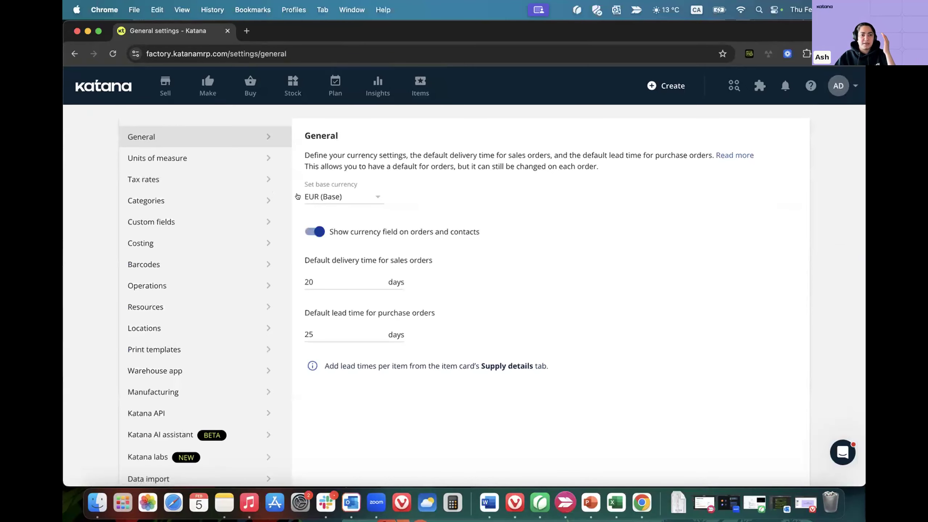
{"action": "scroll", "coordinate": [207, 227], "scroll_direction": "down", "scroll_amount": 2}
{"action": "scroll", "coordinate": [207, 227], "scroll_direction": "up", "scroll_amount": 2}
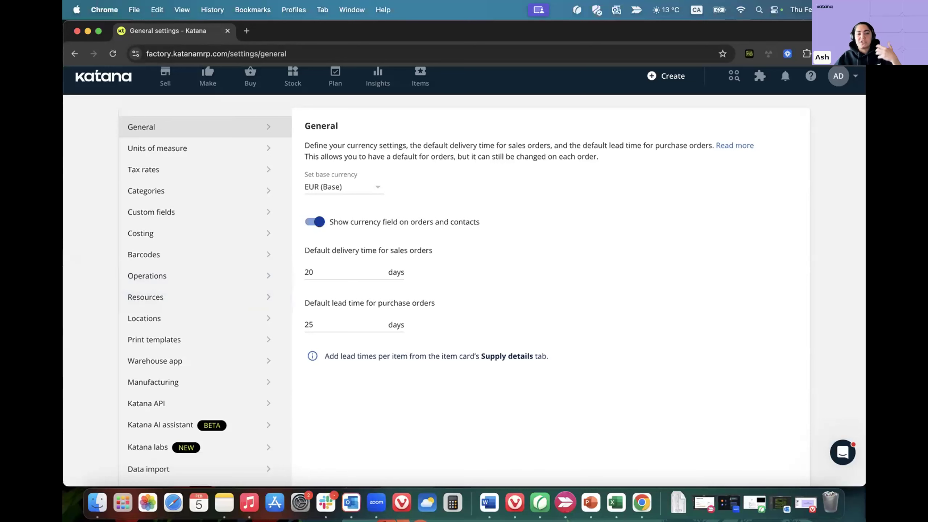
{"action": "scroll", "coordinate": [209, 342], "scroll_direction": "down", "scroll_amount": 3}
{"action": "left_click", "coordinate": [200, 418]}
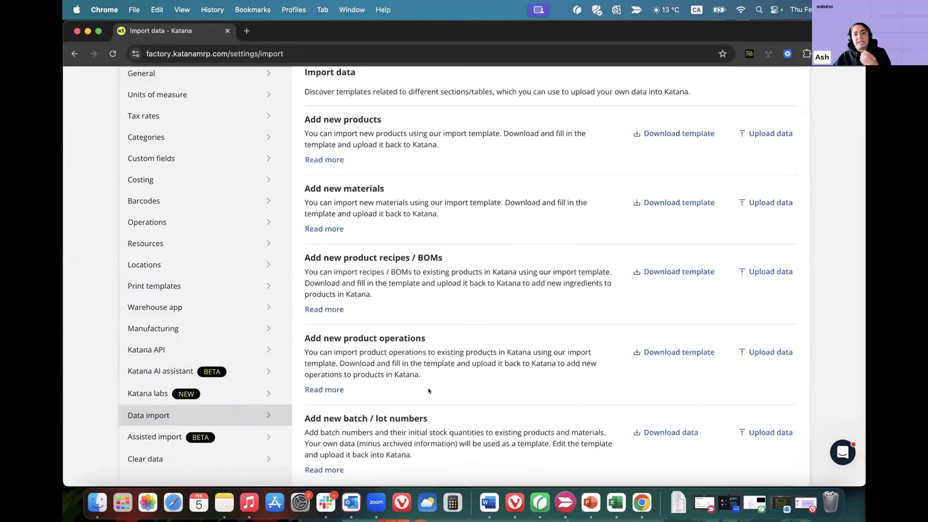
{"action": "scroll", "coordinate": [428, 388], "scroll_direction": "up", "scroll_amount": 3}
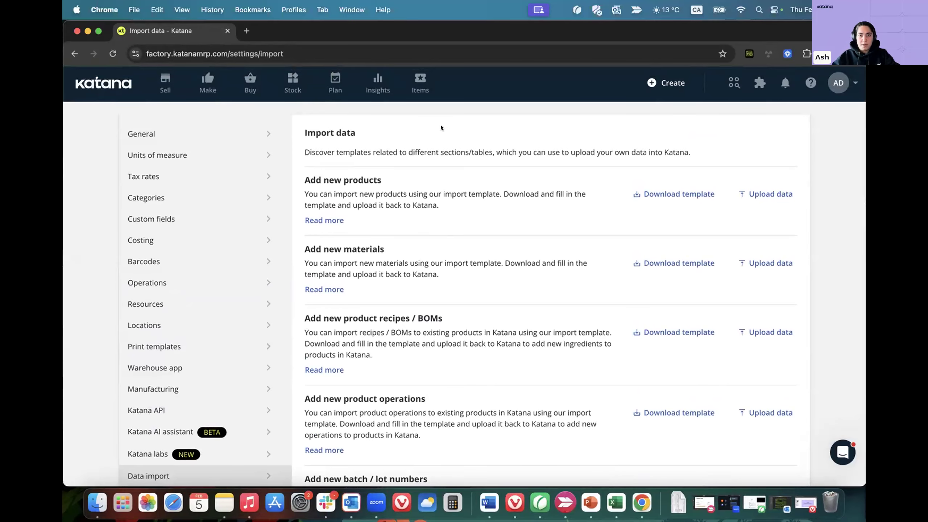
- Create a new material item named "Material"
{"action": "left_click", "coordinate": [420, 84]}
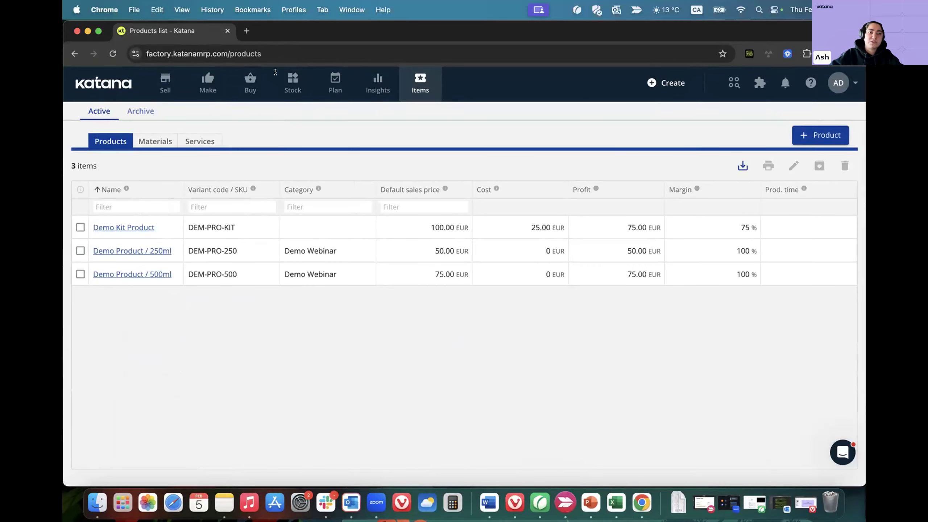
{"action": "left_click", "coordinate": [160, 139]}
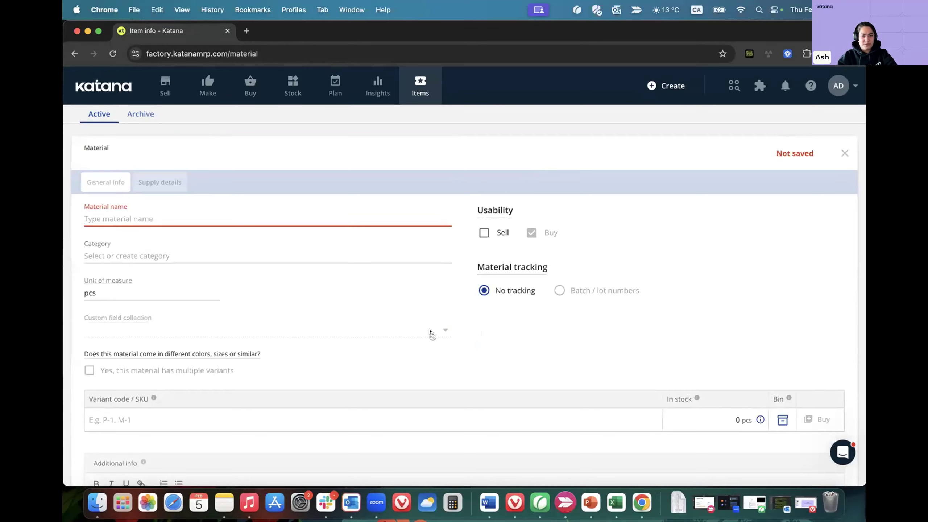
{"action": "type", "text": "Material"}
{"action": "left_click", "coordinate": [335, 191]}
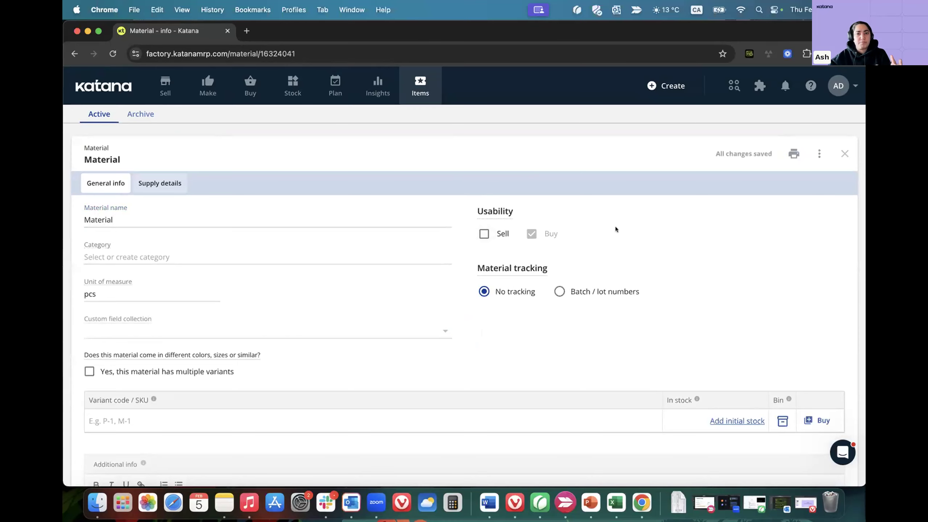
- Mark the material as sellable and assign it to the Demo Webinar category
{"action": "mouse_move", "coordinate": [526, 234]}
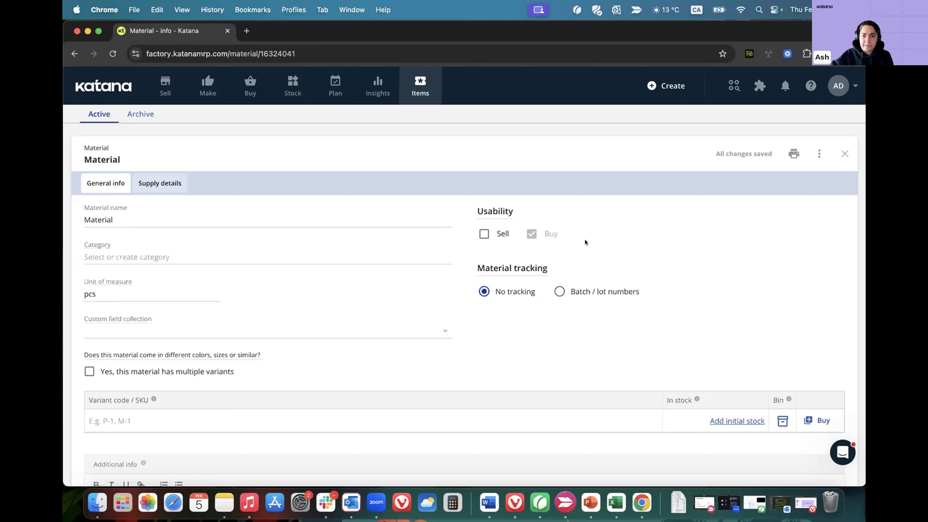
{"action": "left_click", "coordinate": [481, 232]}
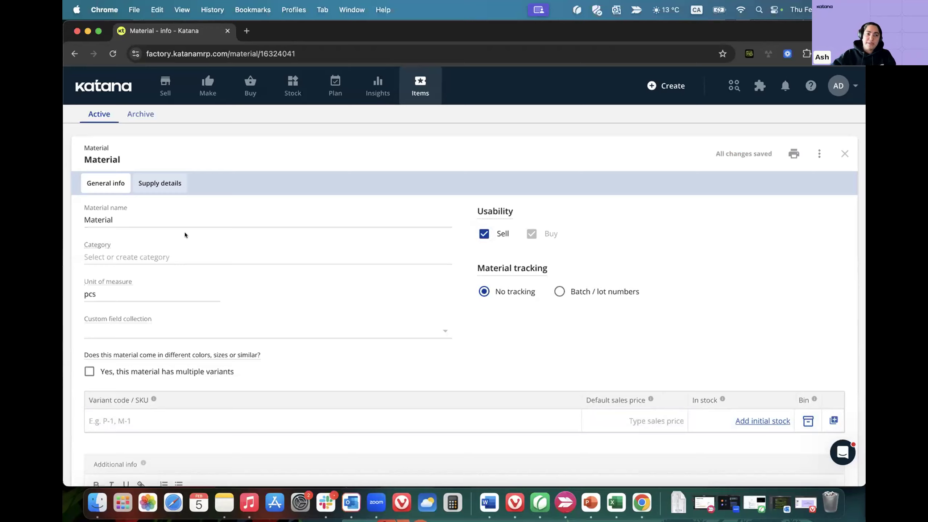
{"action": "left_click", "coordinate": [181, 251]}
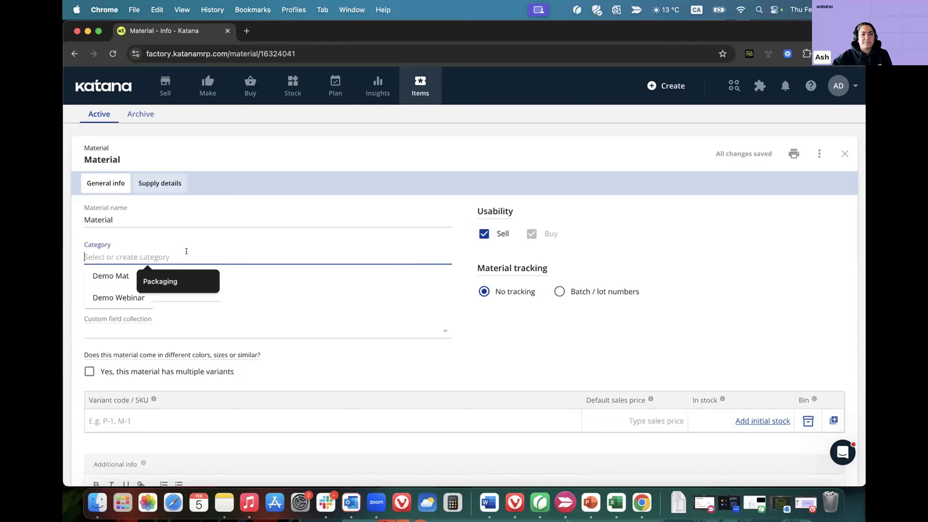
{"action": "left_click", "coordinate": [498, 370]}
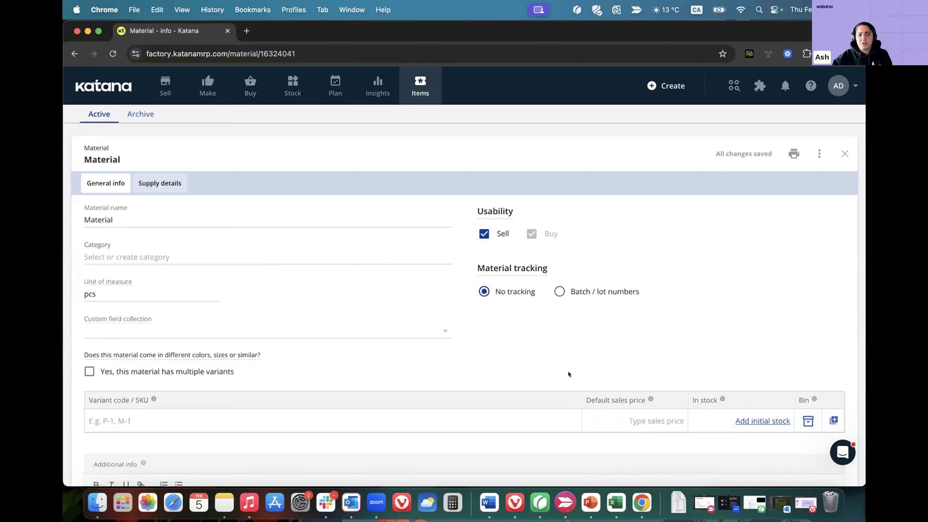
{"action": "left_click", "coordinate": [260, 252]}
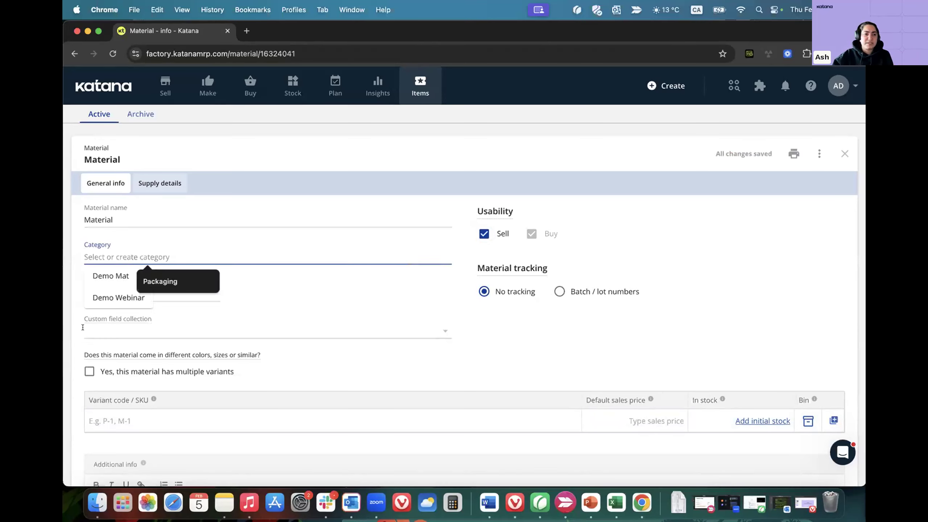
{"action": "left_click", "coordinate": [99, 297]}
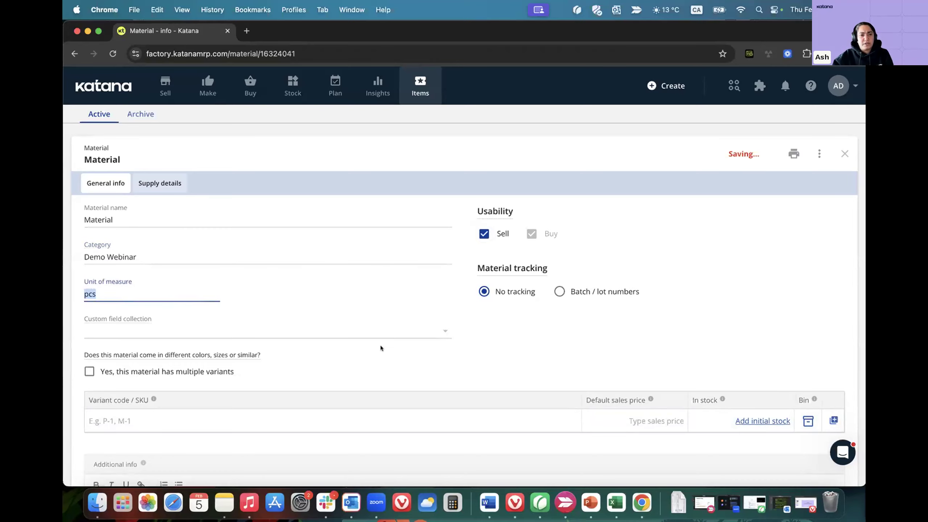
{"action": "left_click", "coordinate": [560, 329]}
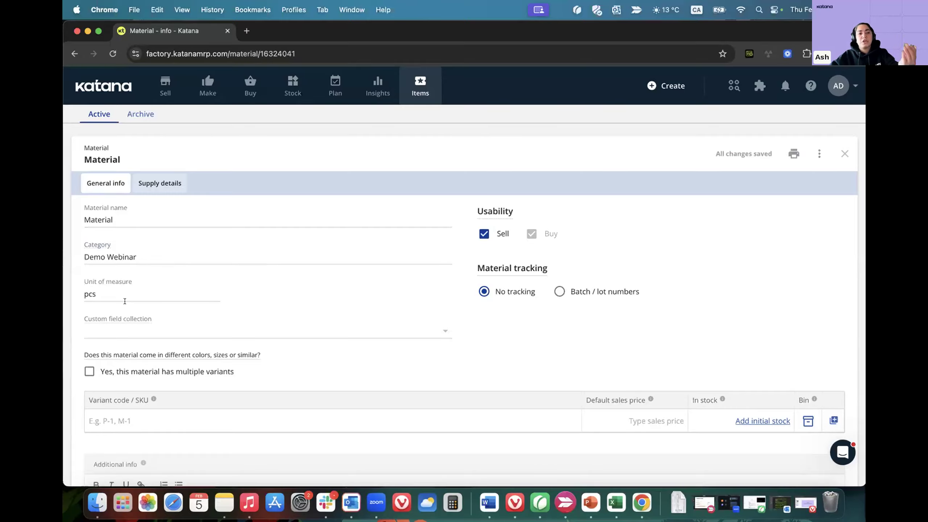
- Try a made-up unit of measure for the material and set the unit back to pcs
{"action": "left_click", "coordinate": [99, 287]}
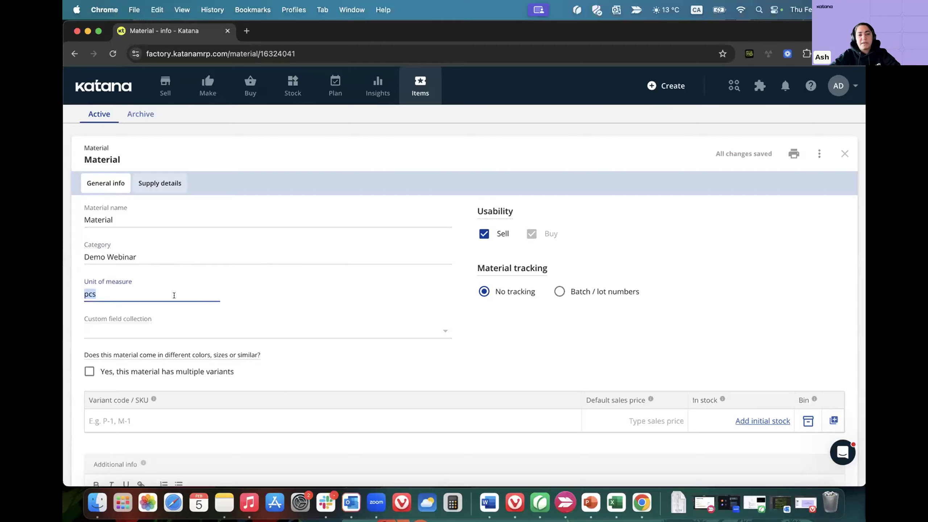
{"action": "type", "text": "jdkfvhksj"}
{"action": "key", "text": "super+a"}
{"action": "type", "text": "p"}
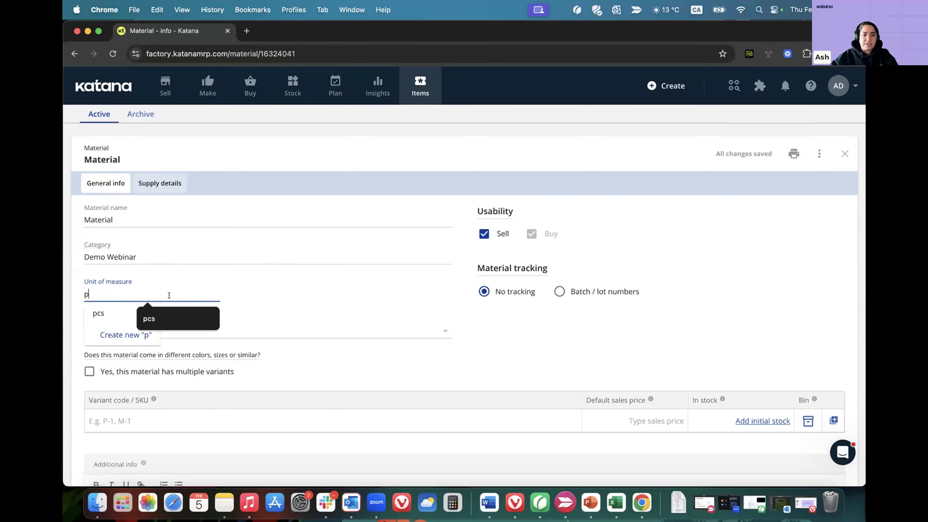
{"action": "left_click", "coordinate": [118, 310]}
- Turn on multiple variants for the material and generate variants for the option Colour with the values Red and Blue
{"action": "scroll", "coordinate": [490, 355], "scroll_direction": "down", "scroll_amount": 1}
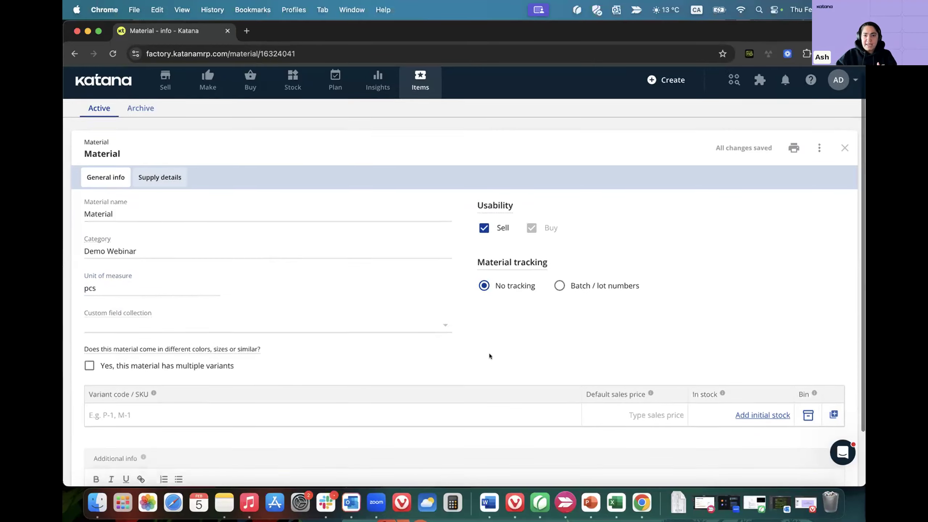
{"action": "scroll", "coordinate": [488, 352], "scroll_direction": "down", "scroll_amount": 2}
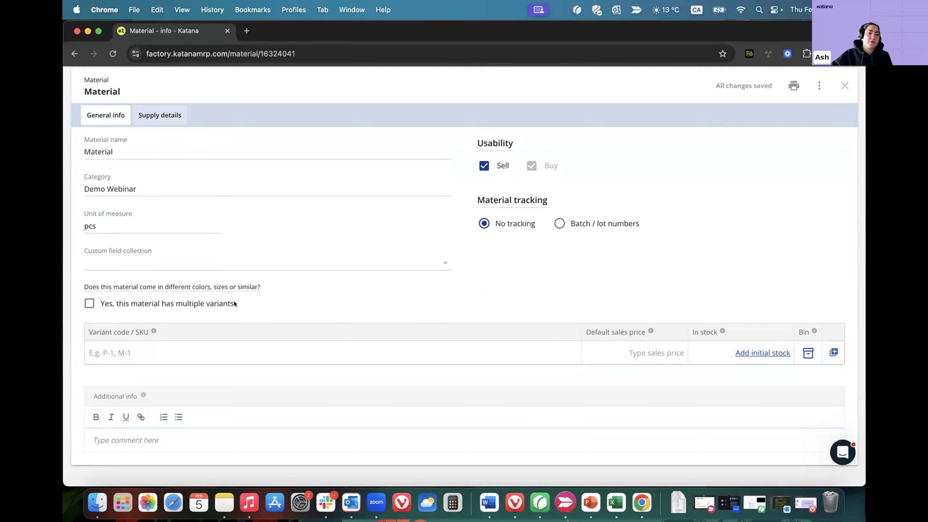
{"action": "left_click", "coordinate": [168, 303]}
{"action": "left_click", "coordinate": [326, 280]}
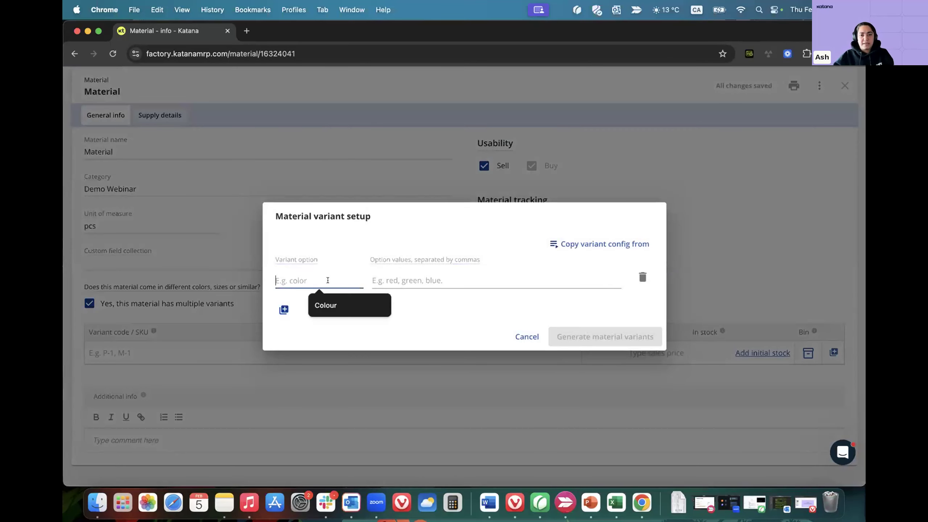
{"action": "left_click", "coordinate": [322, 310]}
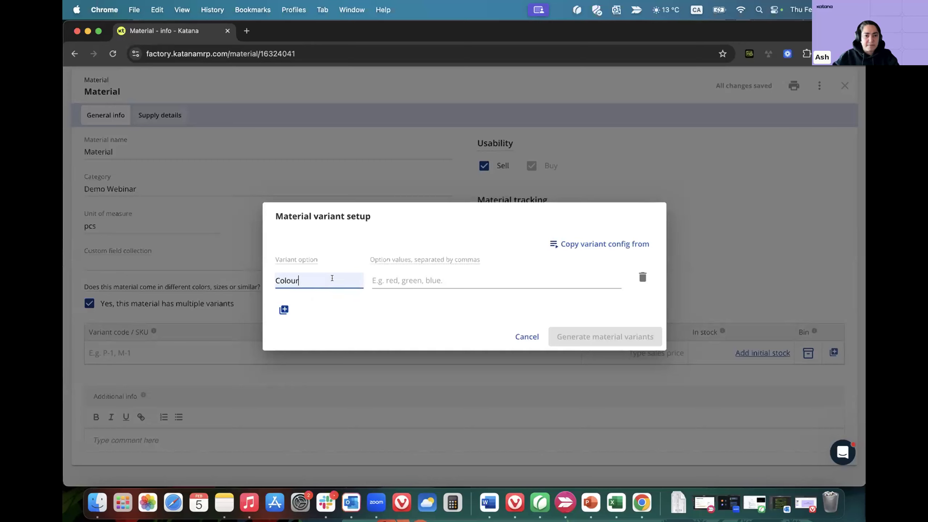
{"action": "left_click", "coordinate": [379, 282]}
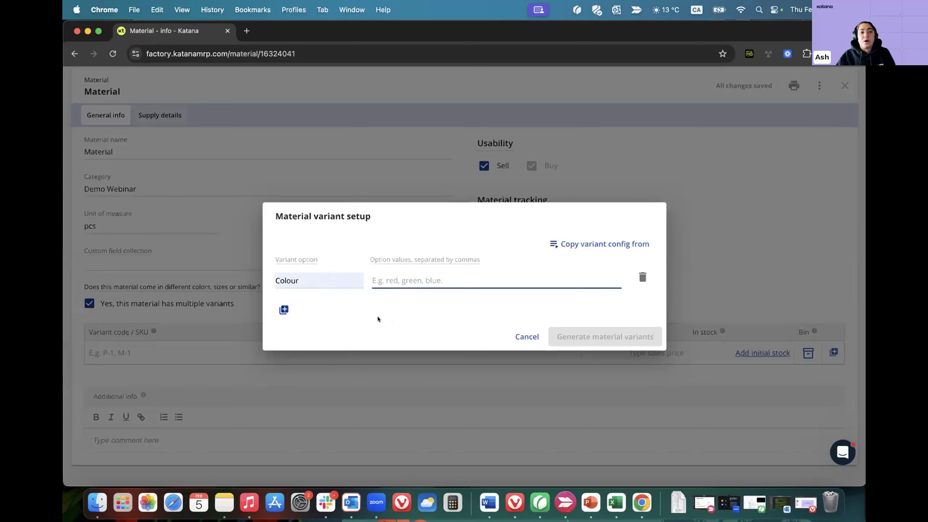
{"action": "type", "text": "Re"}
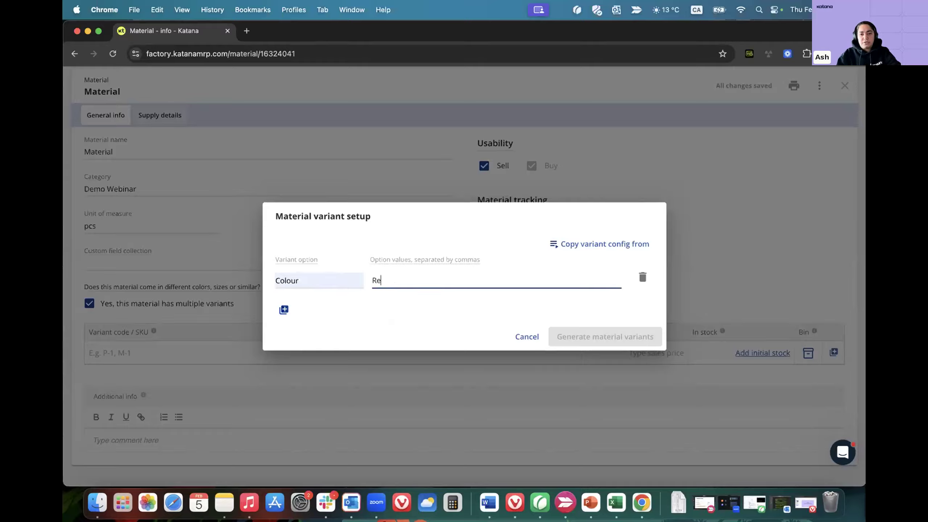
{"action": "type", "text": "d,Blue,"}
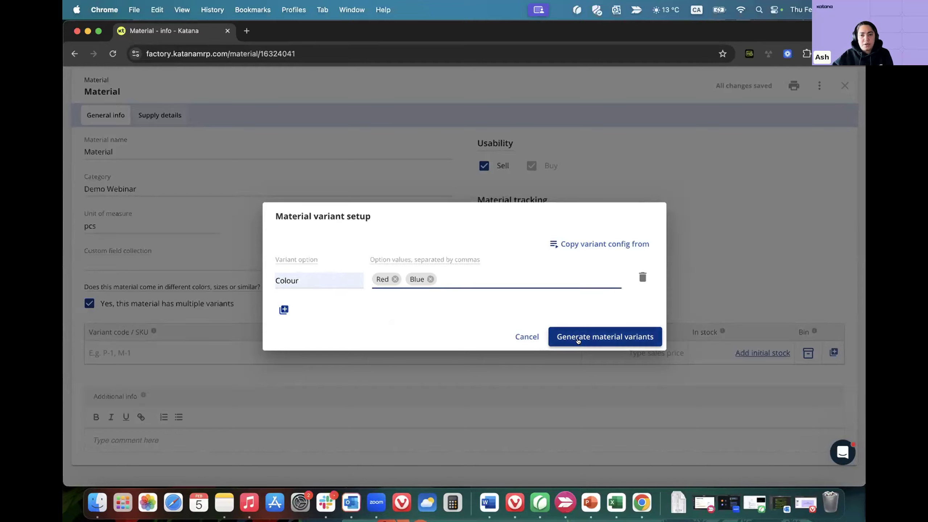
{"action": "left_click", "coordinate": [576, 339]}
- Look over the variant code, default sales price and initial stock fields of the Red and Blue variants
{"action": "scroll", "coordinate": [219, 370], "scroll_direction": "down", "scroll_amount": 3}
{"action": "left_click", "coordinate": [220, 372]}
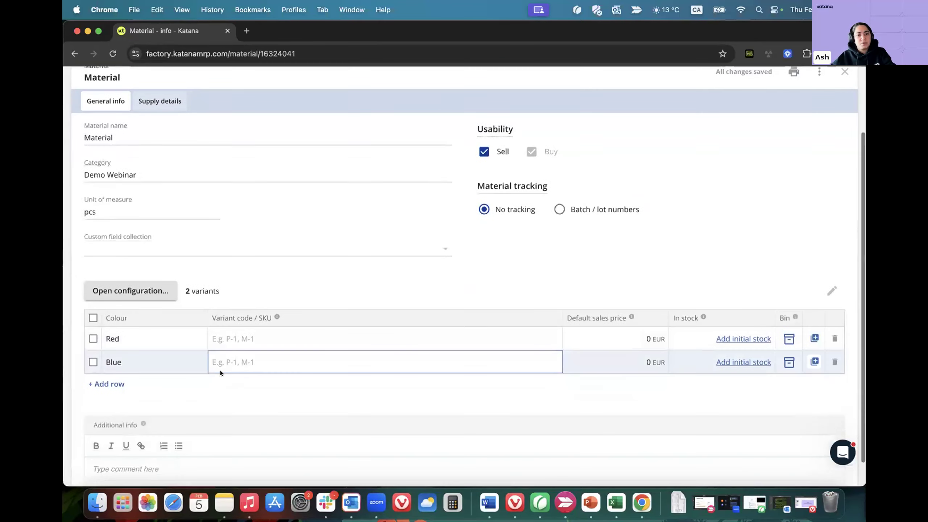
{"action": "scroll", "coordinate": [219, 372], "scroll_direction": "down", "scroll_amount": 1}
{"action": "left_click", "coordinate": [238, 325]}
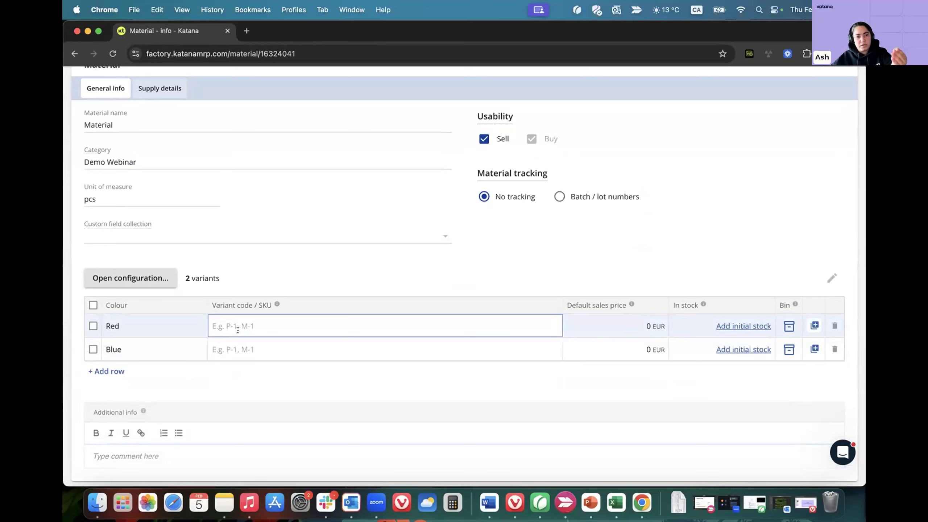
{"action": "left_click", "coordinate": [233, 347]}
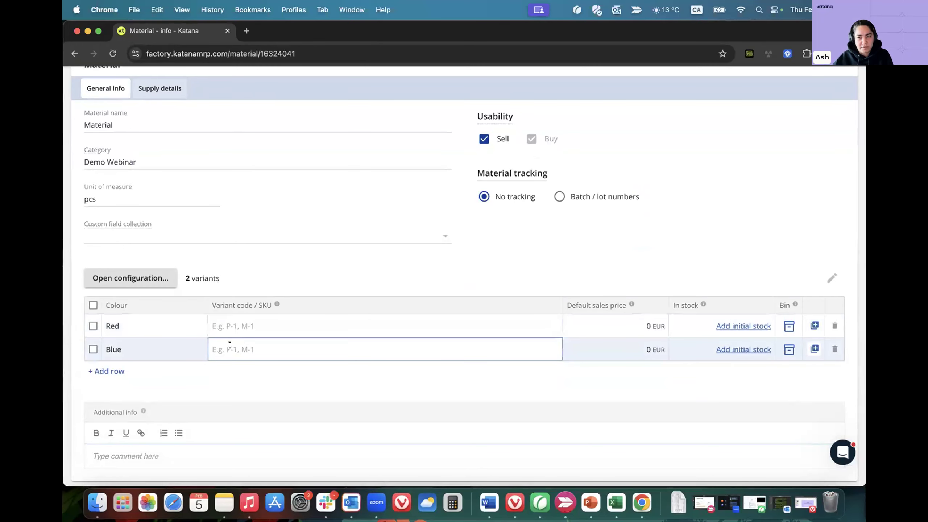
{"action": "left_click", "coordinate": [628, 348]}
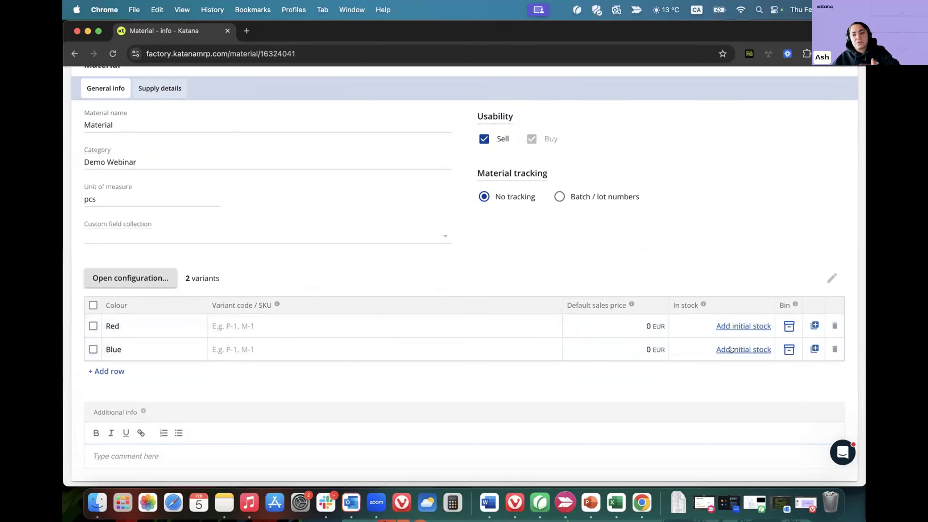
{"action": "left_click", "coordinate": [578, 326]}
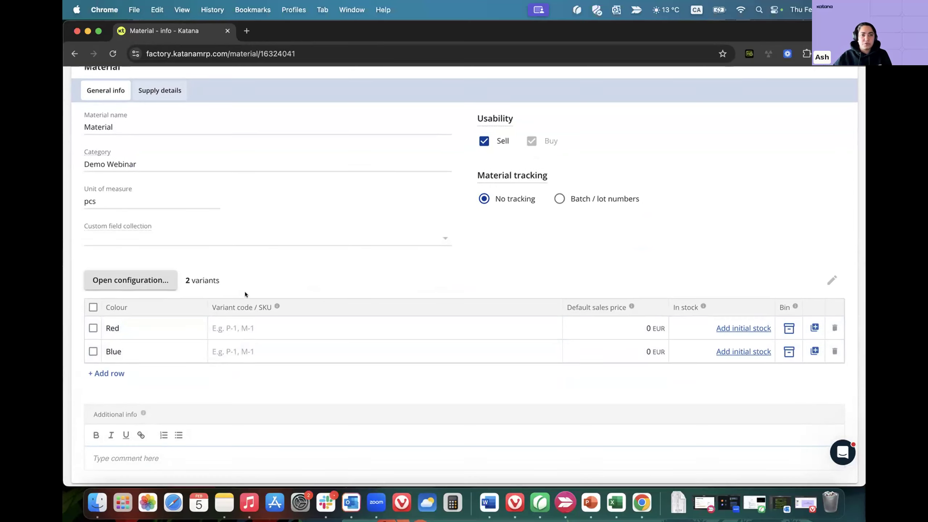
{"action": "scroll", "coordinate": [245, 291], "scroll_direction": "up", "scroll_amount": 1}
{"action": "scroll", "coordinate": [187, 286], "scroll_direction": "up", "scroll_amount": 1}
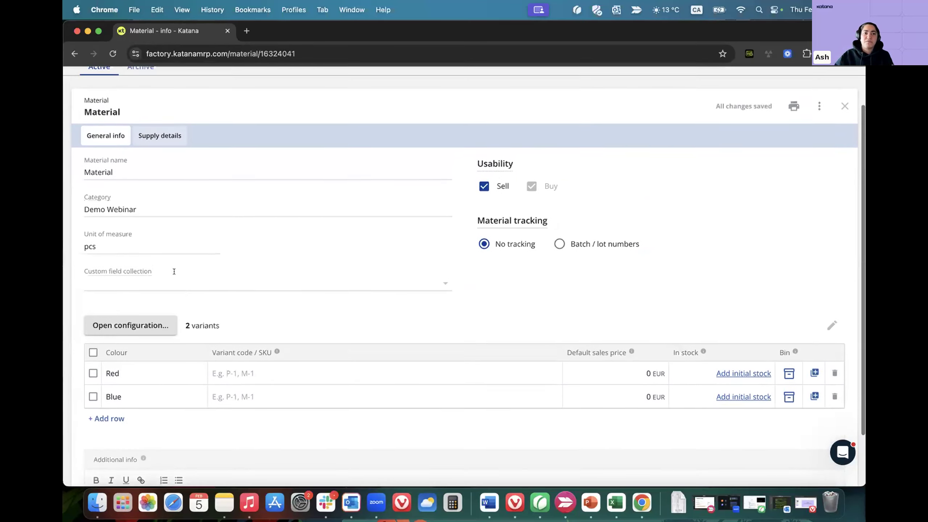
- Set Demo Supplier as the material's default supplier and review the variants' purchase price, MOQ and lead time fields
{"action": "left_click", "coordinate": [174, 134]}
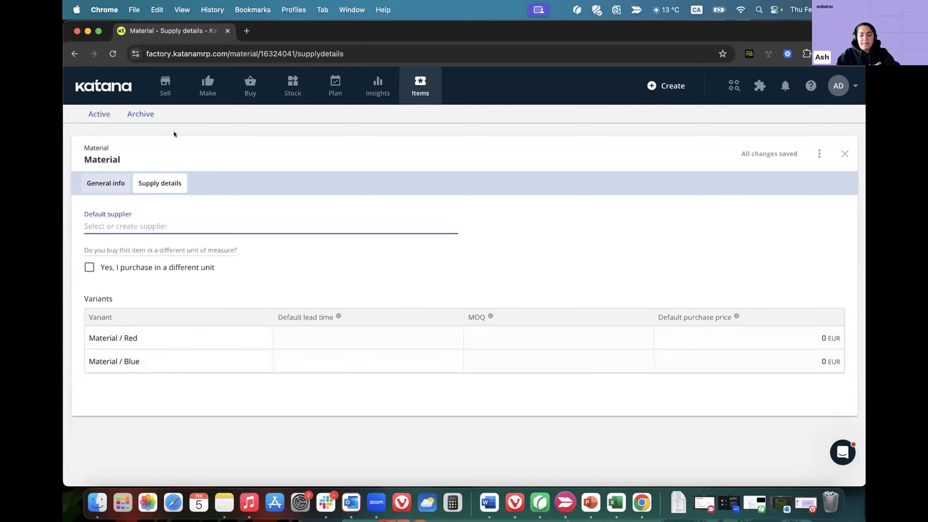
{"action": "type", "text": "de"}
{"action": "left_click", "coordinate": [118, 245]}
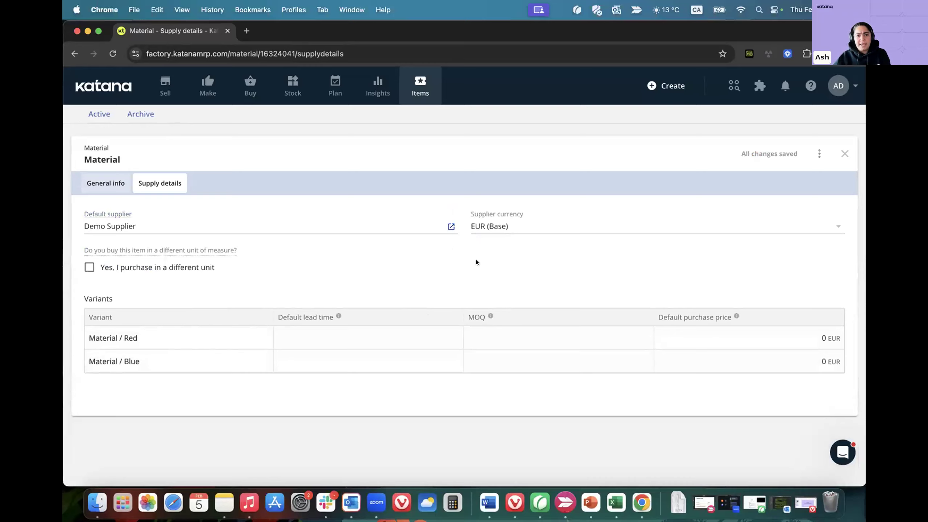
{"action": "left_click", "coordinate": [685, 328]}
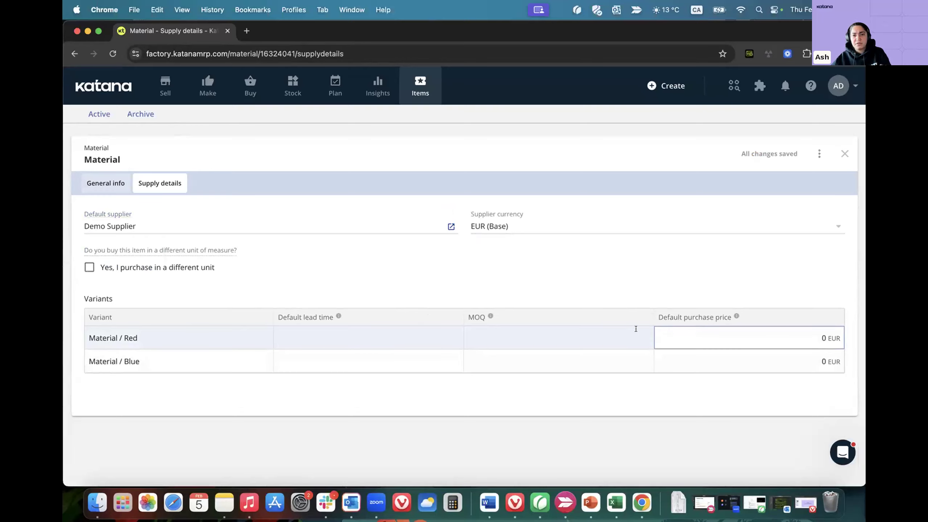
{"action": "left_click", "coordinate": [493, 327]}
{"action": "left_click", "coordinate": [381, 338]}
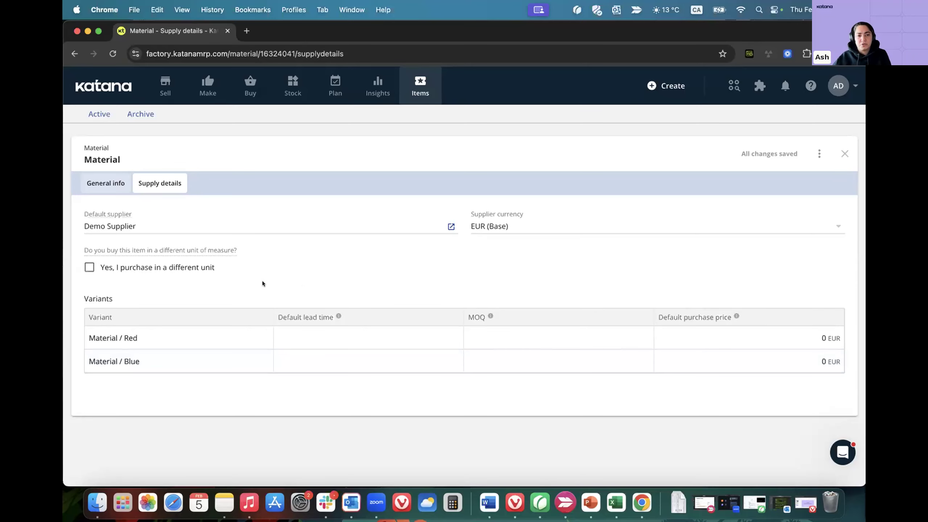
- Create BOX as the material's default purchase unit of measure, with a conversion rate of 1 BOX = 100 pcs
{"action": "left_click", "coordinate": [90, 267]}
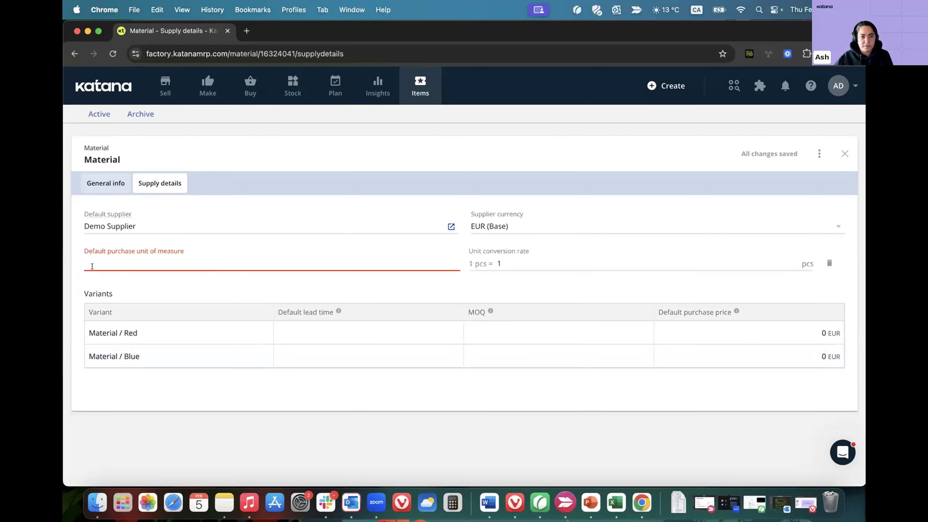
{"action": "left_click", "coordinate": [182, 266]}
{"action": "type", "text": "BOX"}
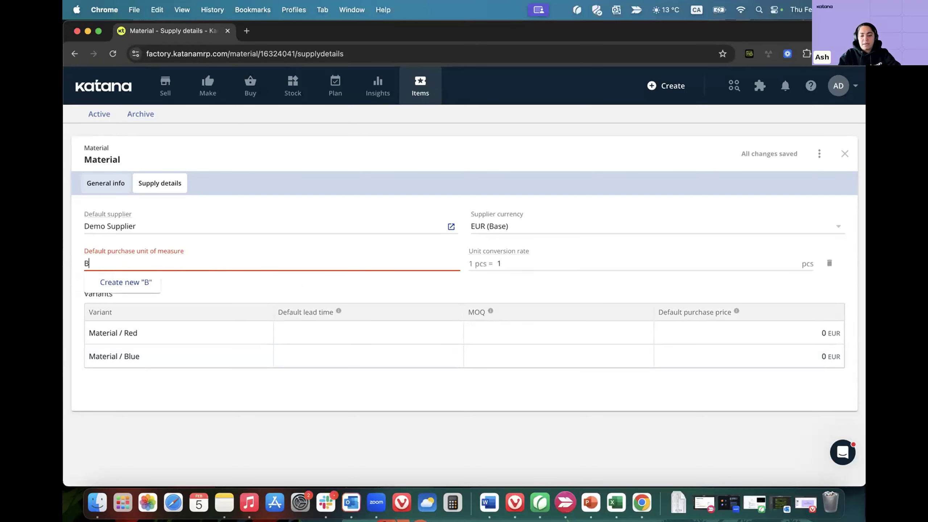
{"action": "left_click", "coordinate": [106, 287]}
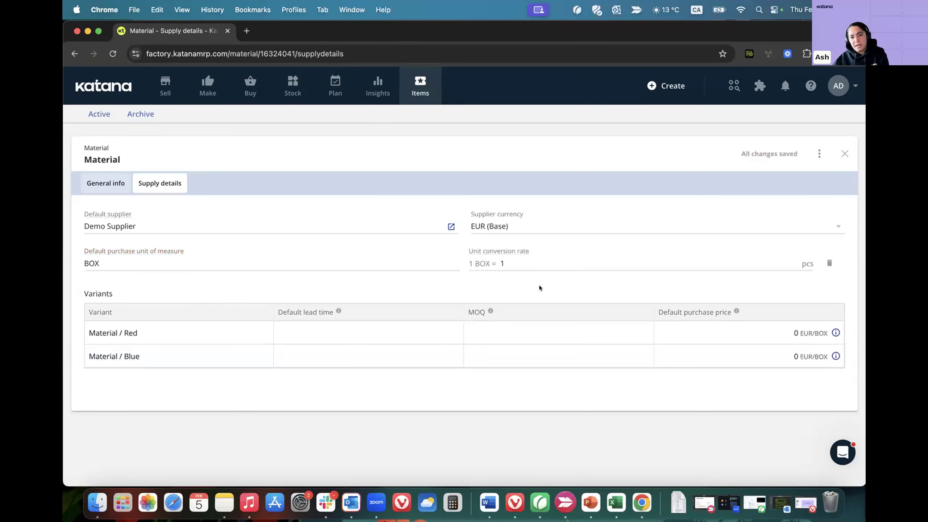
{"action": "left_click", "coordinate": [503, 260]}
{"action": "left_click", "coordinate": [514, 260]}
{"action": "type", "text": "00"}
{"action": "left_click", "coordinate": [517, 286]}
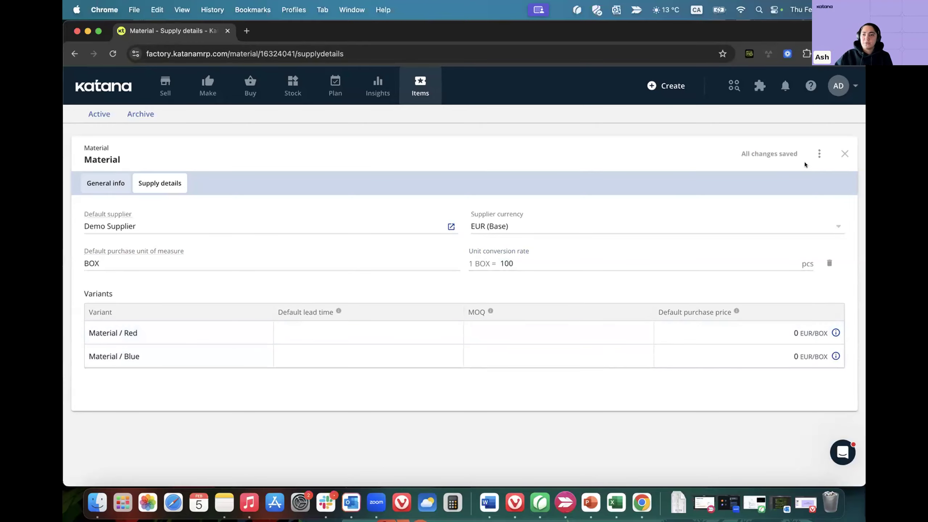
- Close the material, open Demo Product from the products list and turn off its Buy usability
{"action": "left_click", "coordinate": [844, 153]}
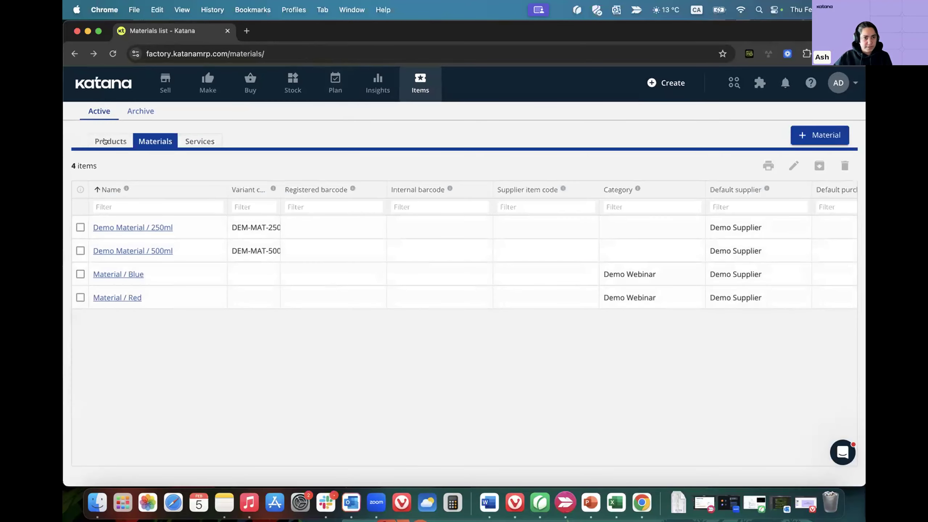
{"action": "left_click", "coordinate": [105, 141]}
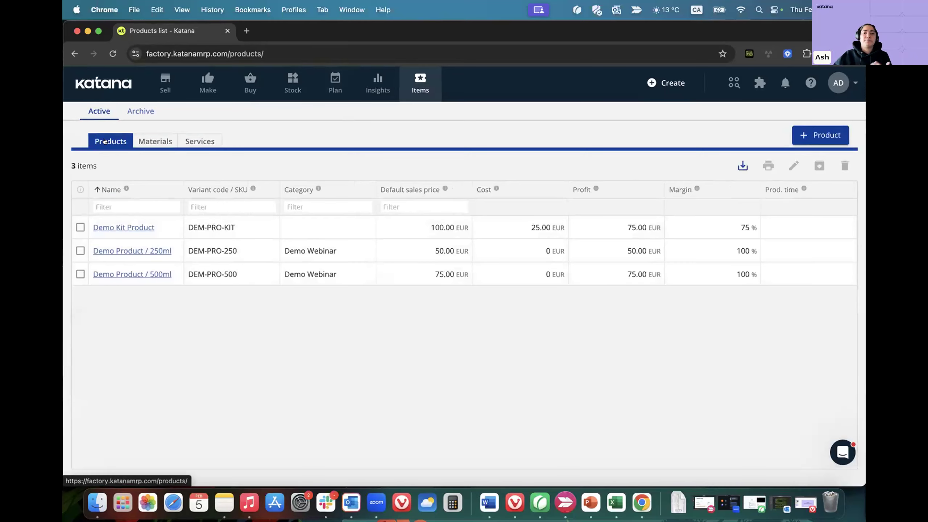
{"action": "left_click", "coordinate": [135, 252]}
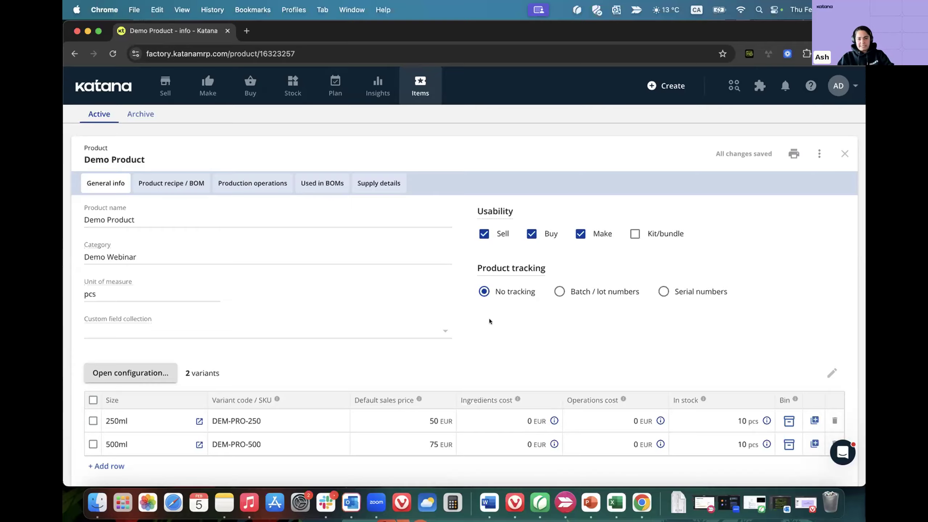
{"action": "scroll", "coordinate": [489, 324], "scroll_direction": "down", "scroll_amount": 3}
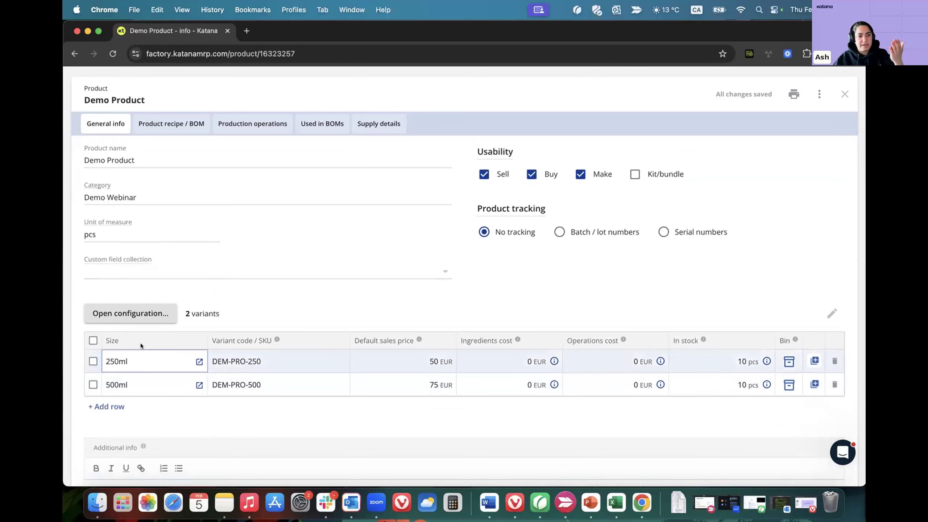
{"action": "scroll", "coordinate": [135, 338], "scroll_direction": "up", "scroll_amount": 1}
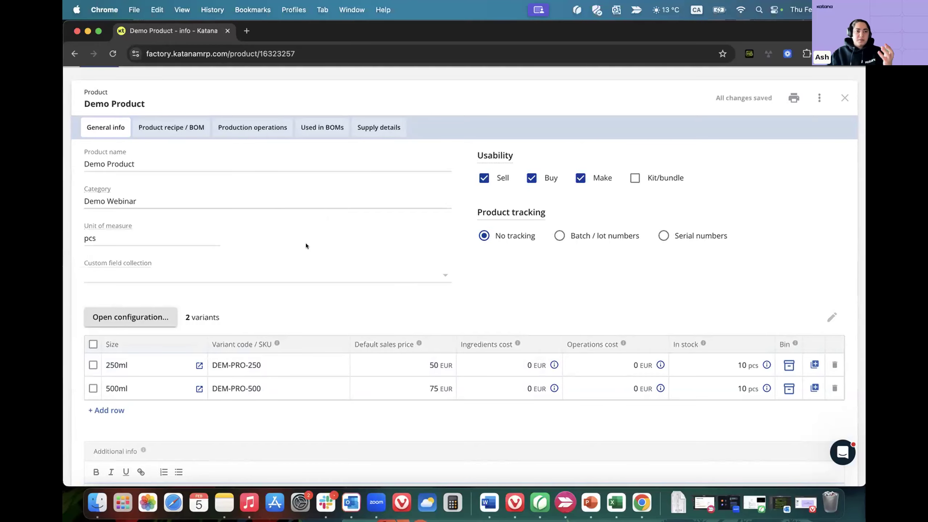
{"action": "left_click", "coordinate": [530, 178]}
{"action": "left_click", "coordinate": [585, 307]}
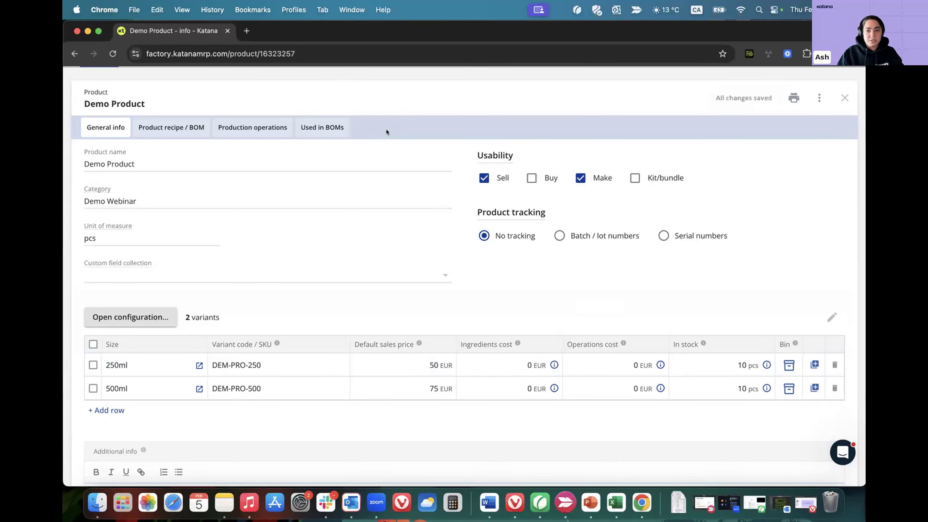
- Add 1 pcs of [DEM-MAT-250] Demo Material / 250ml to the recipe of the 250ml Demo Product variant
{"action": "left_click", "coordinate": [195, 132]}
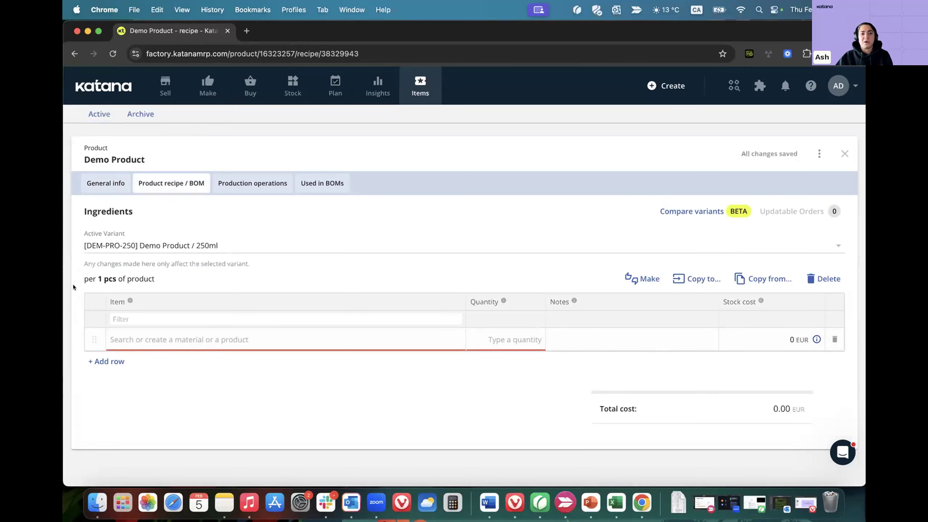
{"action": "left_click_drag", "start_coordinate": [89, 279], "coordinate": [124, 280]}
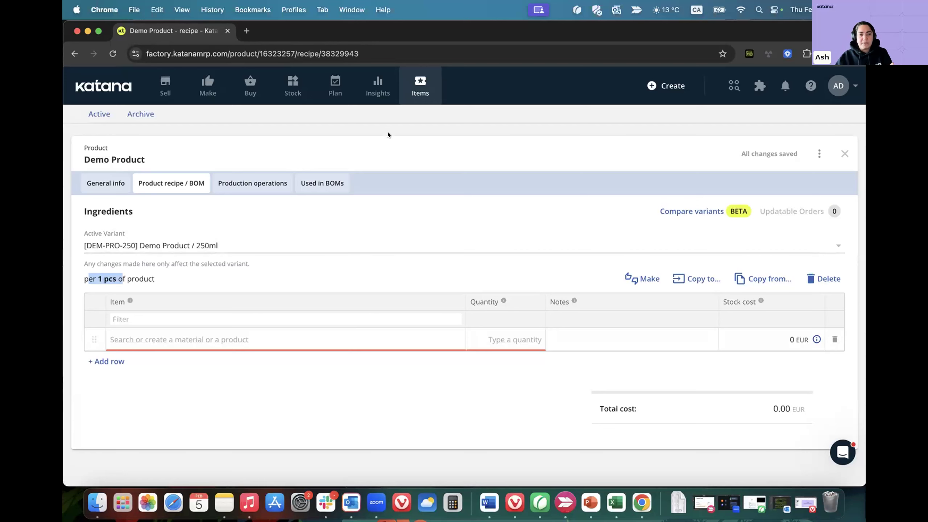
{"action": "left_click", "coordinate": [263, 335]}
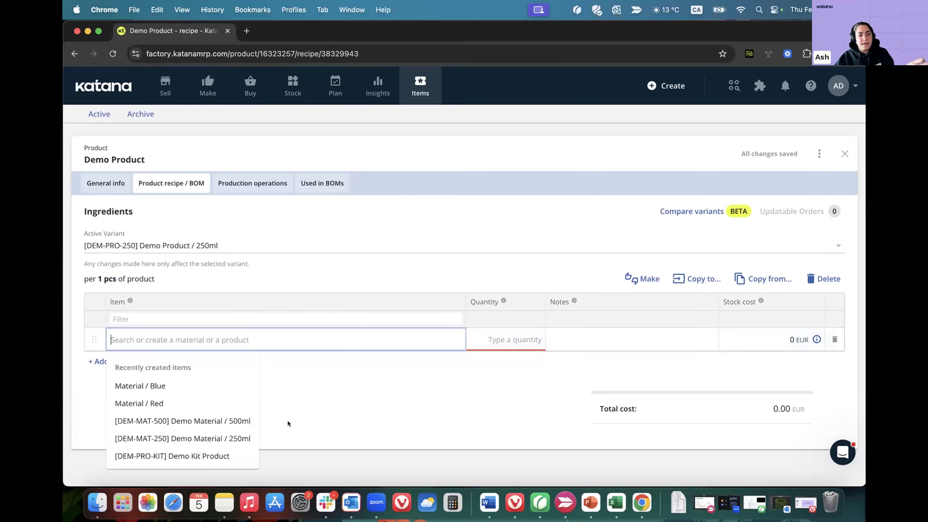
{"action": "left_click", "coordinate": [217, 438]}
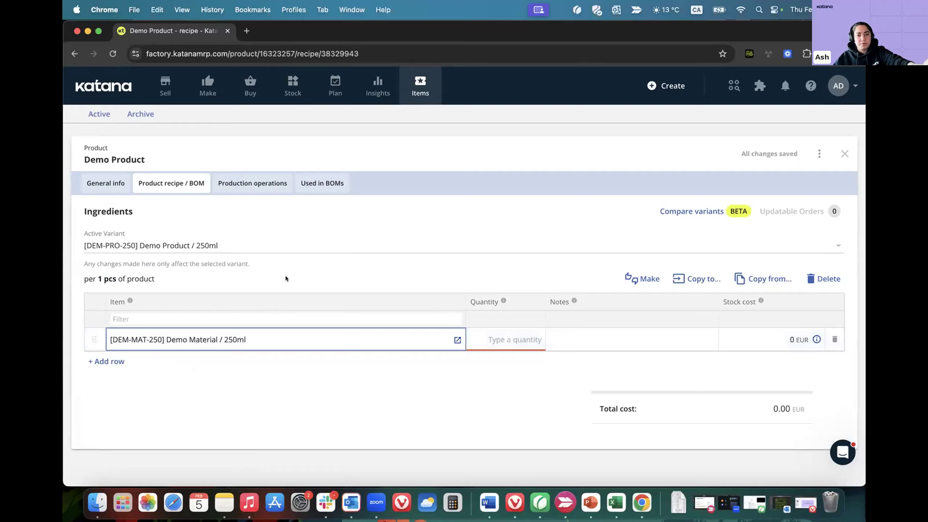
{"action": "left_click", "coordinate": [493, 335]}
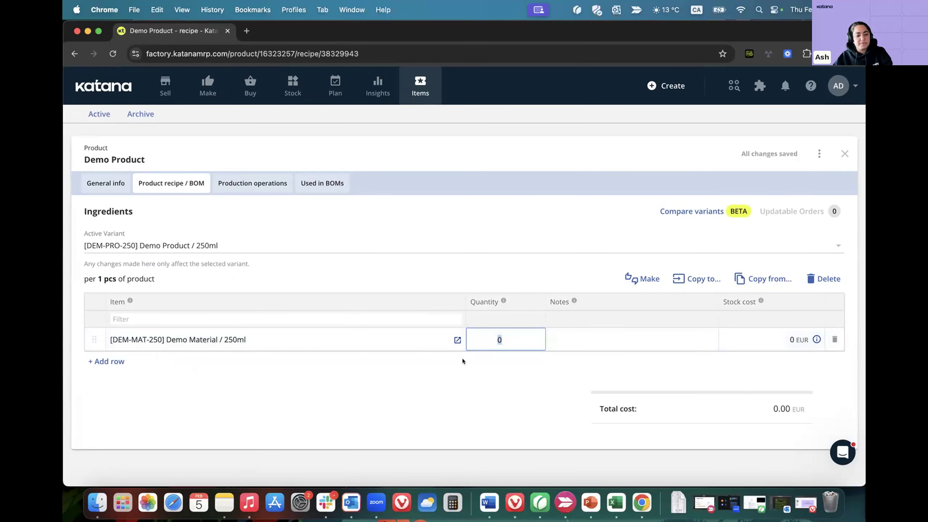
{"action": "type", "text": "1"}
{"action": "key", "text": "Return"}
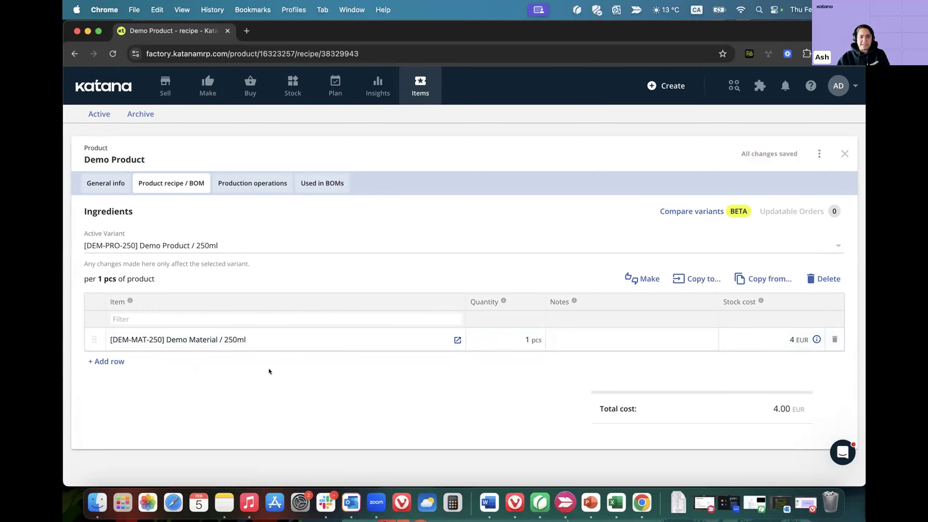
- Add 1 pcs of [DEM-MAT-500] Demo Material / 500ml to the 500ml Demo Product variant's recipe and check the variants' ingredients cost
{"action": "left_click", "coordinate": [196, 246]}
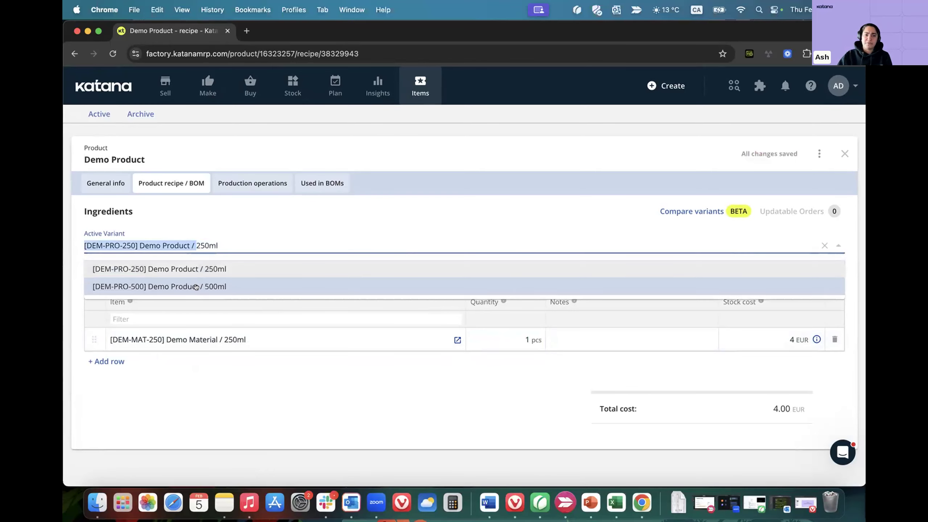
{"action": "left_click", "coordinate": [216, 282]}
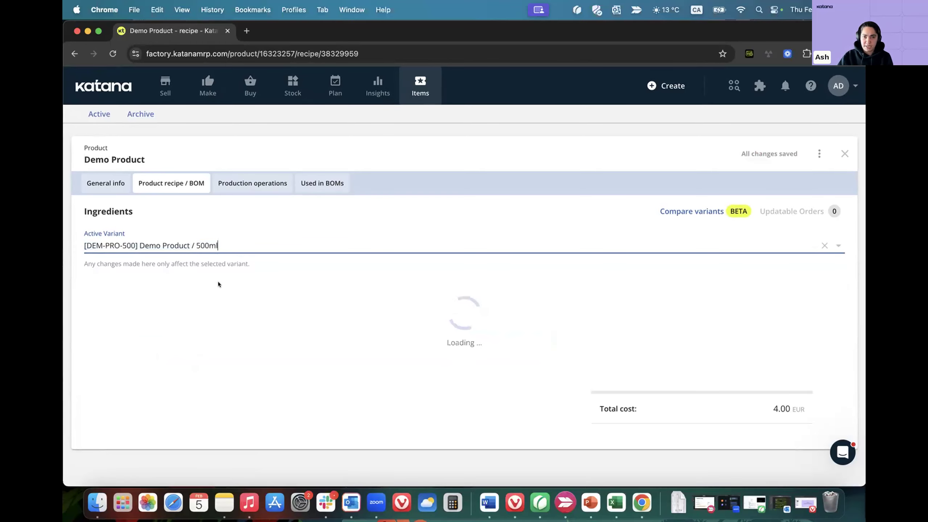
{"action": "left_click", "coordinate": [218, 339]}
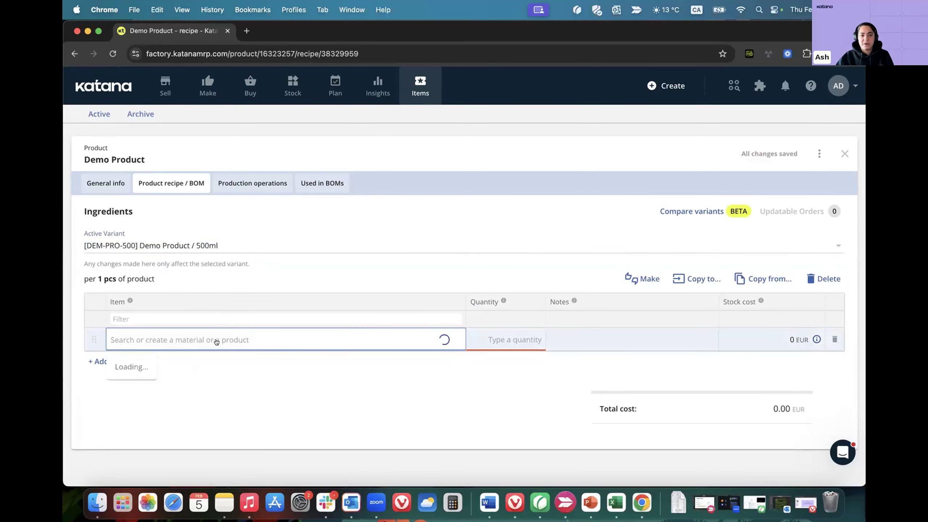
{"action": "left_click", "coordinate": [221, 421]}
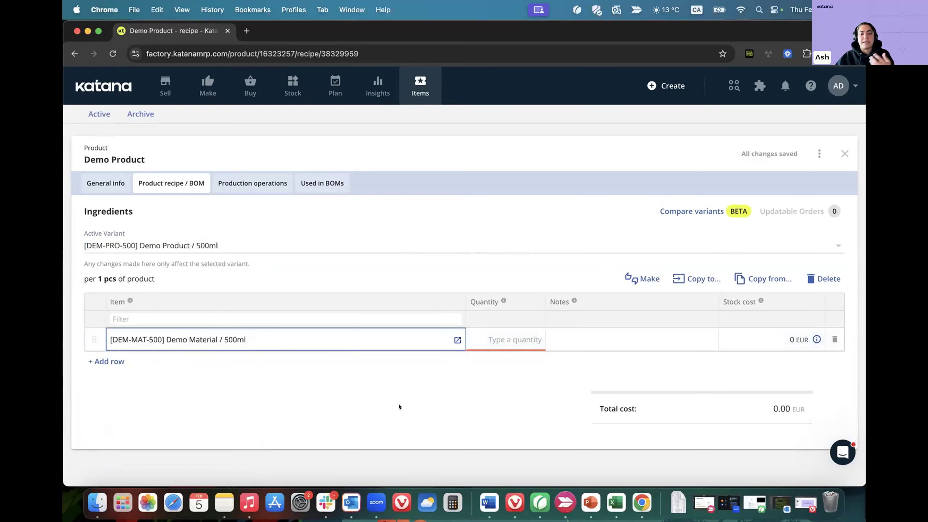
{"action": "left_click", "coordinate": [499, 334]}
{"action": "type", "text": "1"}
{"action": "left_click", "coordinate": [468, 370]}
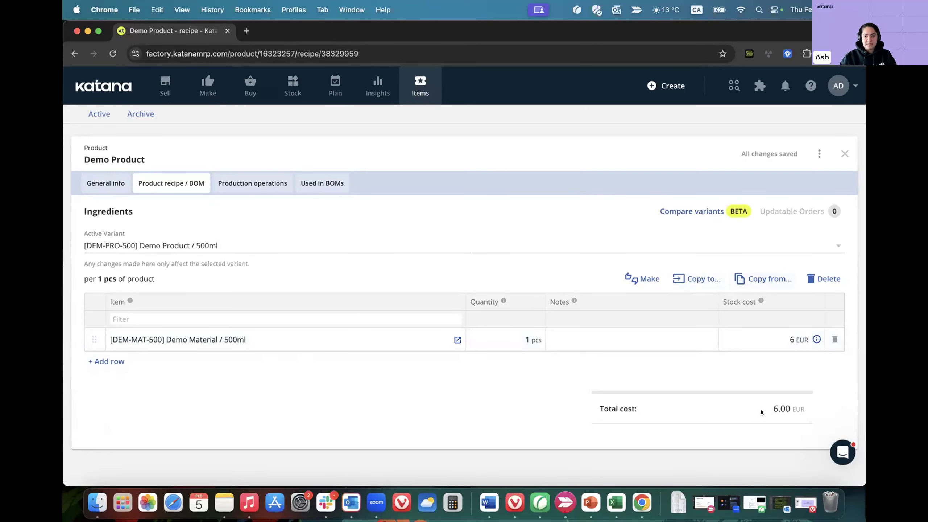
{"action": "left_click", "coordinate": [98, 185]}
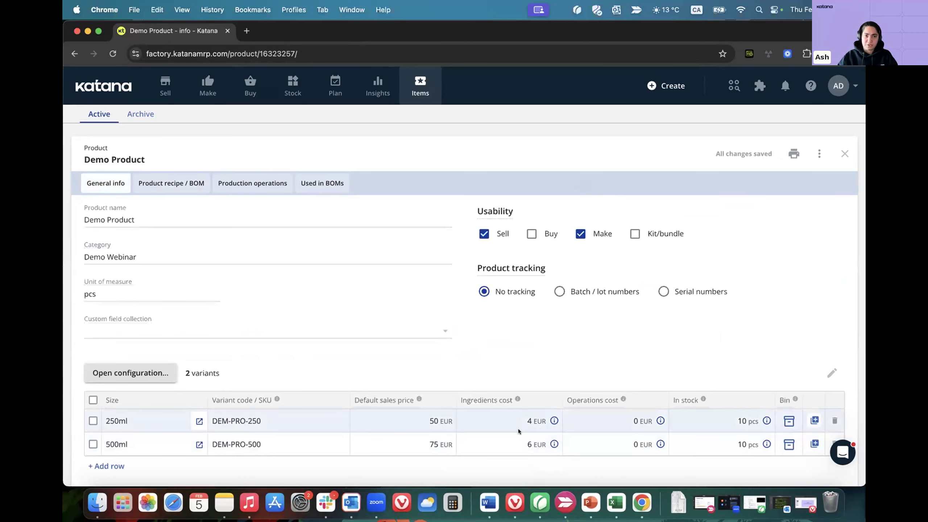
- Create a new Painting operation as the Process step in Demo Product's production operations
{"action": "left_click", "coordinate": [274, 185]}
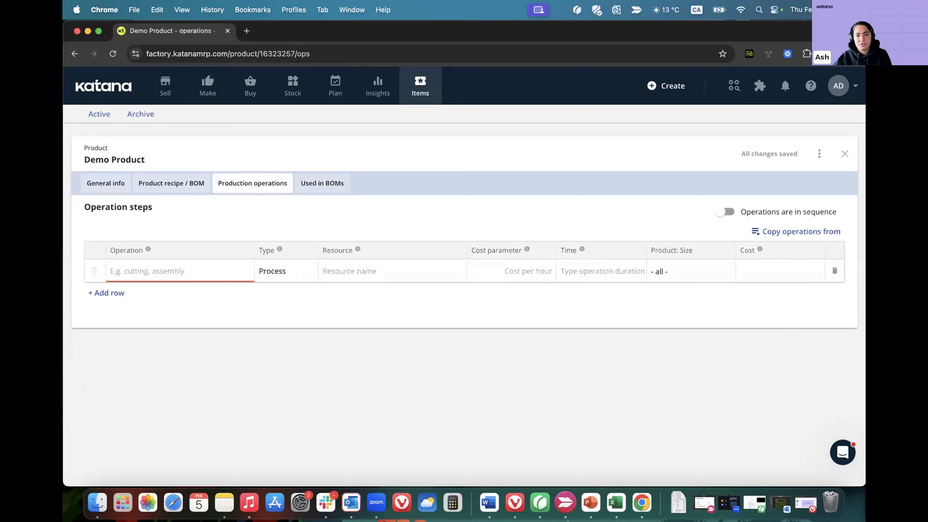
{"action": "left_click", "coordinate": [179, 271]}
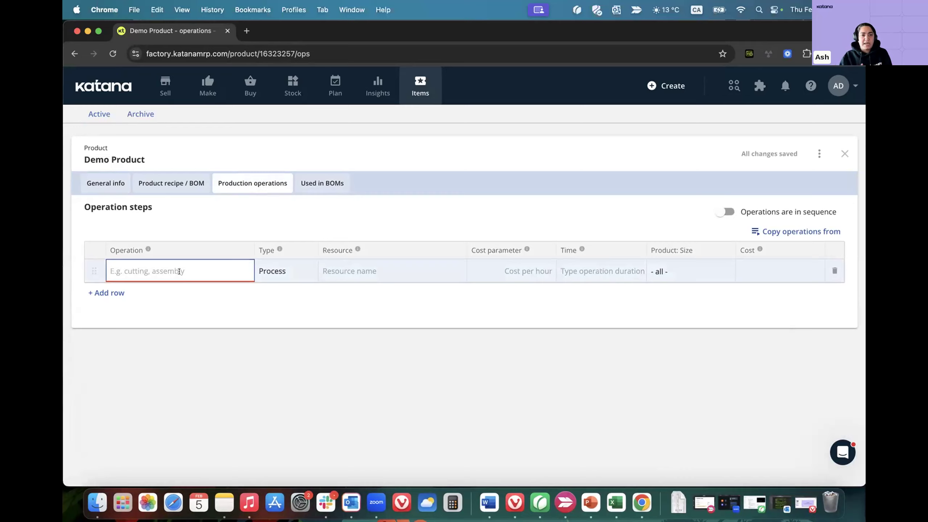
{"action": "left_click", "coordinate": [179, 271]}
{"action": "type", "text": "Painting"}
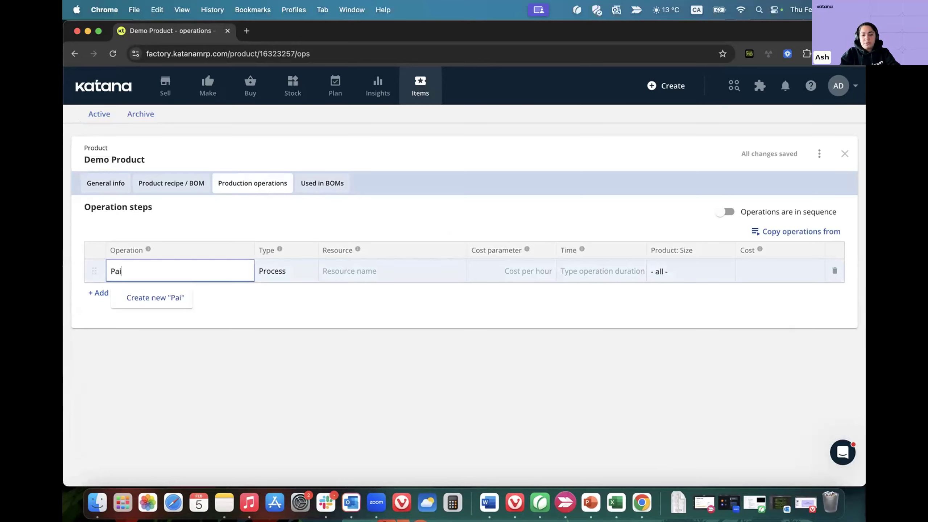
{"action": "left_click", "coordinate": [172, 297]}
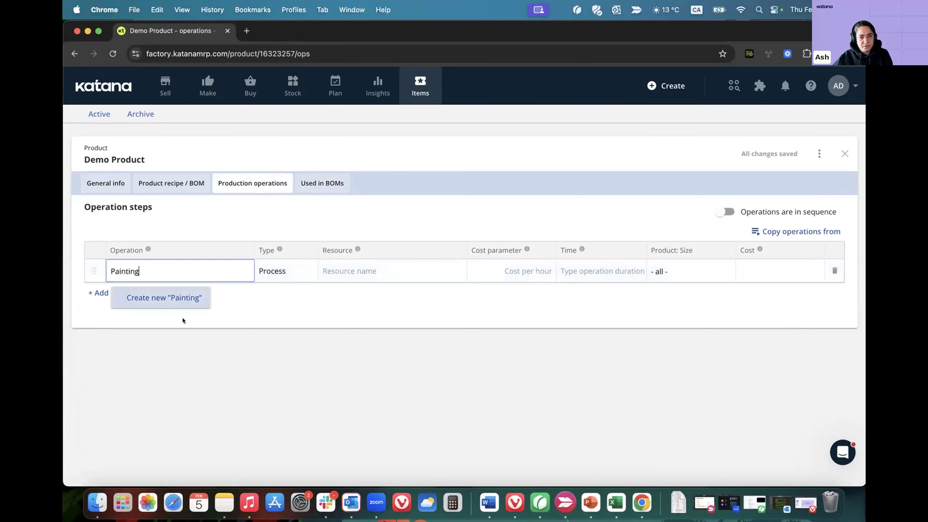
{"action": "left_click", "coordinate": [339, 275]}
{"action": "left_click", "coordinate": [362, 305]}
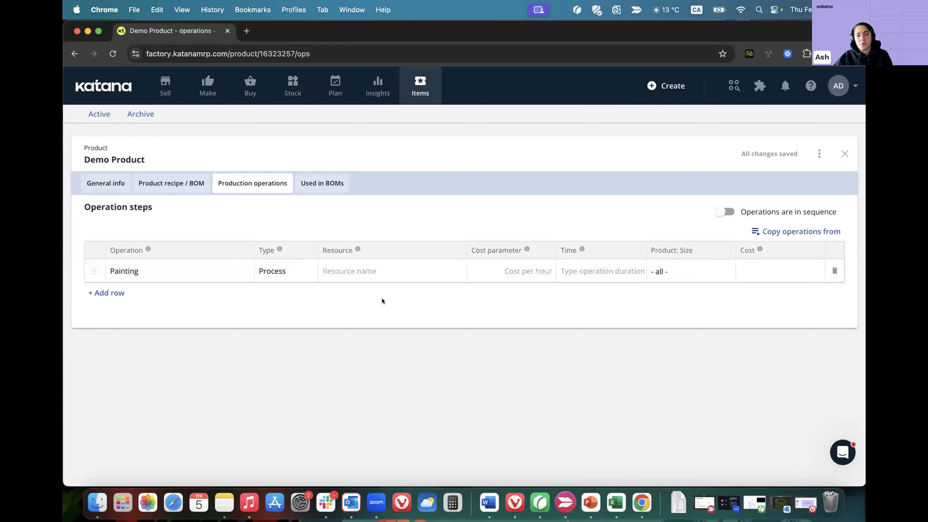
- Create Human/Machine as the resource for the Painting operation
{"action": "left_click", "coordinate": [372, 270]}
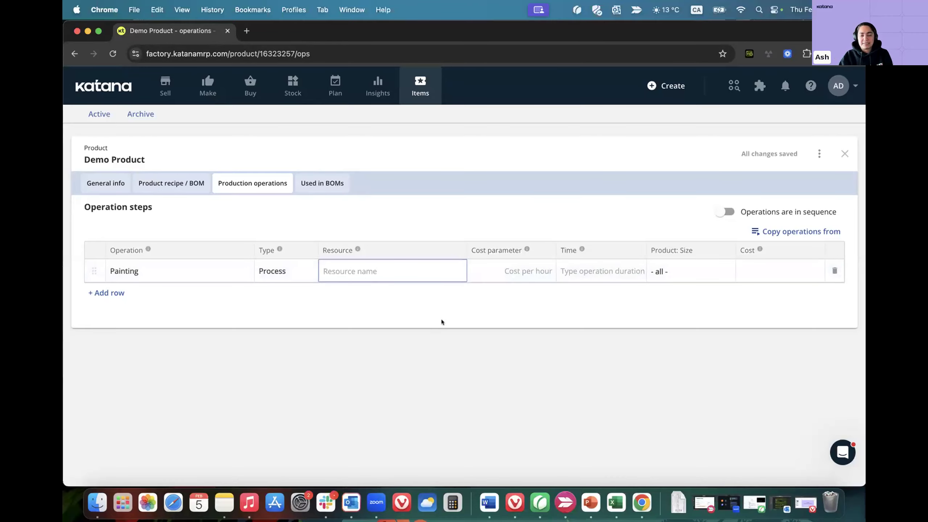
{"action": "type", "text": "Human/Machine"}
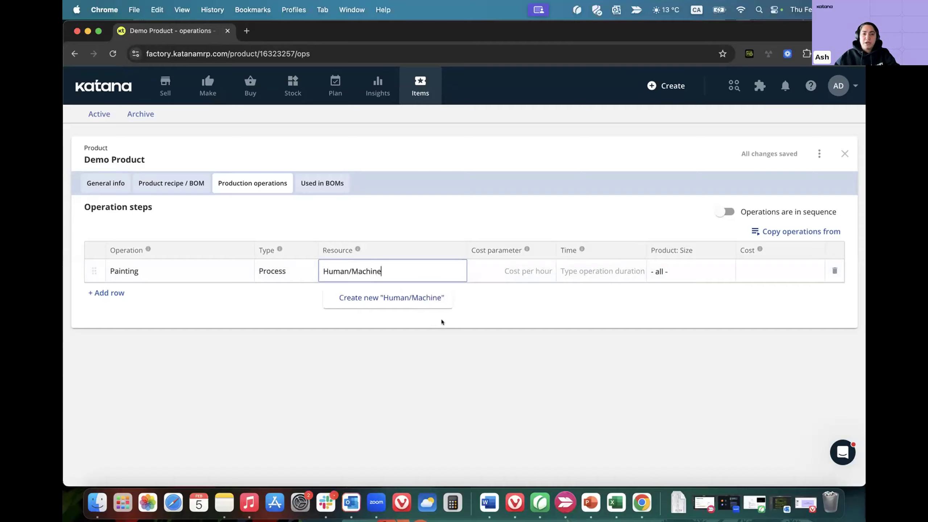
{"action": "left_click", "coordinate": [421, 297]}
- Set the Painting operation's cost parameter to 100 EUR/h and its time to 10 m, and open its product size selection
{"action": "left_click", "coordinate": [499, 269]}
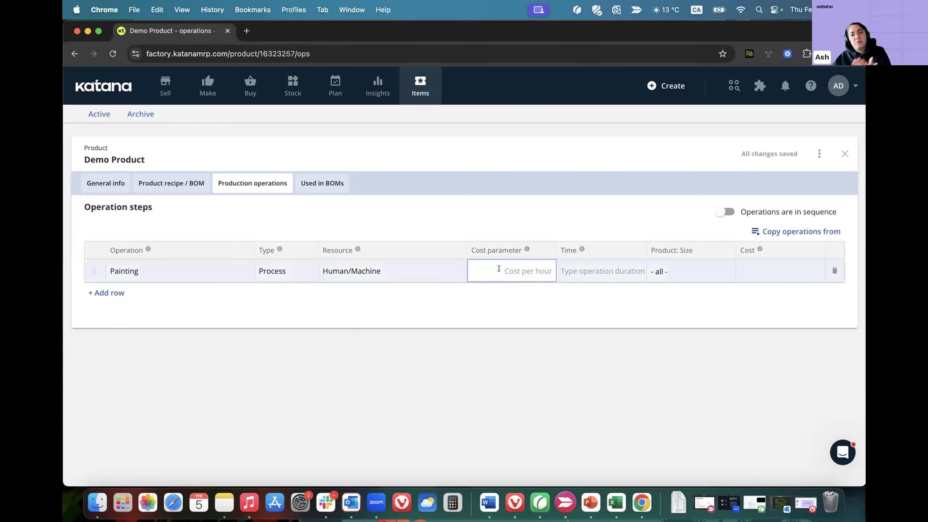
{"action": "left_click", "coordinate": [481, 302]}
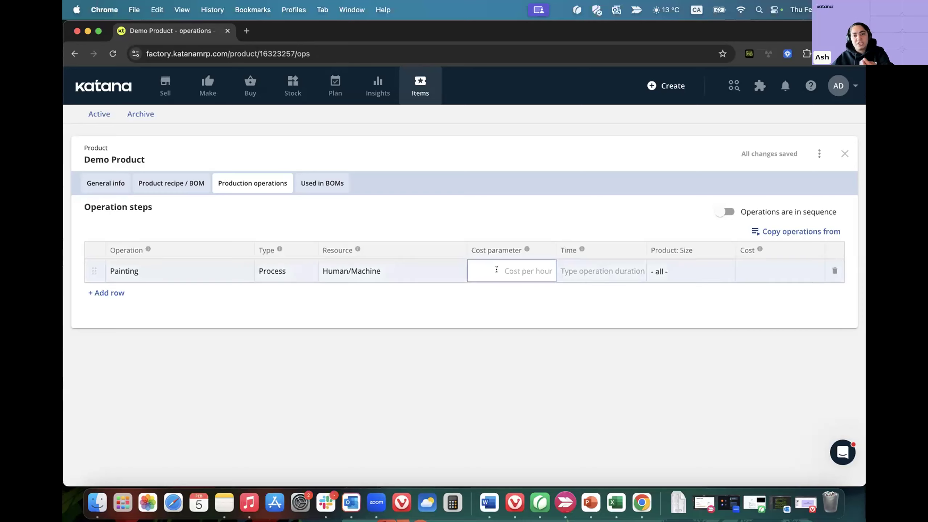
{"action": "left_click", "coordinate": [511, 271]}
{"action": "type", "text": "100"}
{"action": "left_click", "coordinate": [601, 271]}
{"action": "type", "text": "10m"}
{"action": "left_click", "coordinate": [611, 301]}
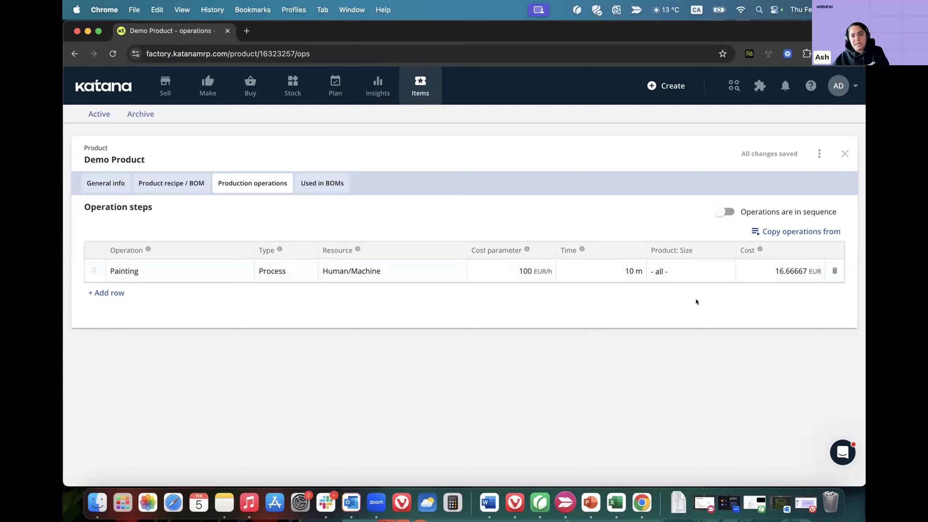
{"action": "left_click", "coordinate": [663, 271]}
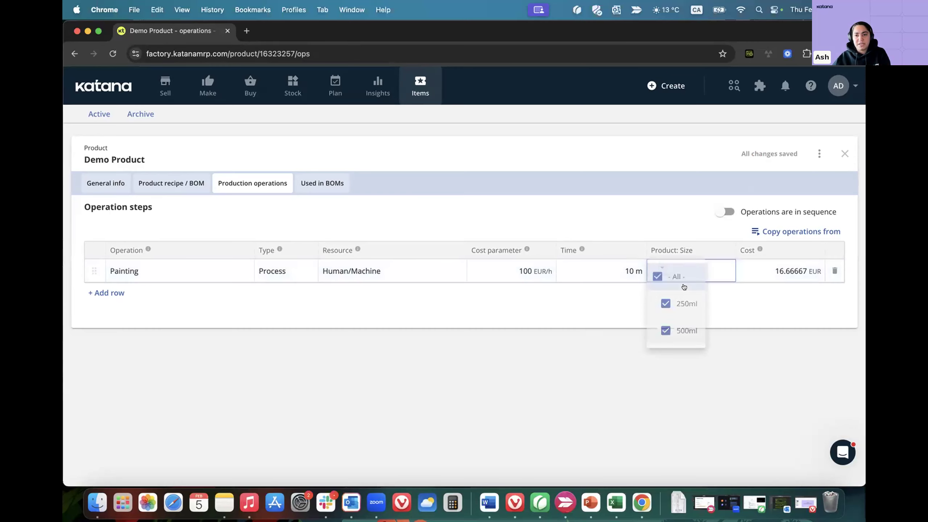
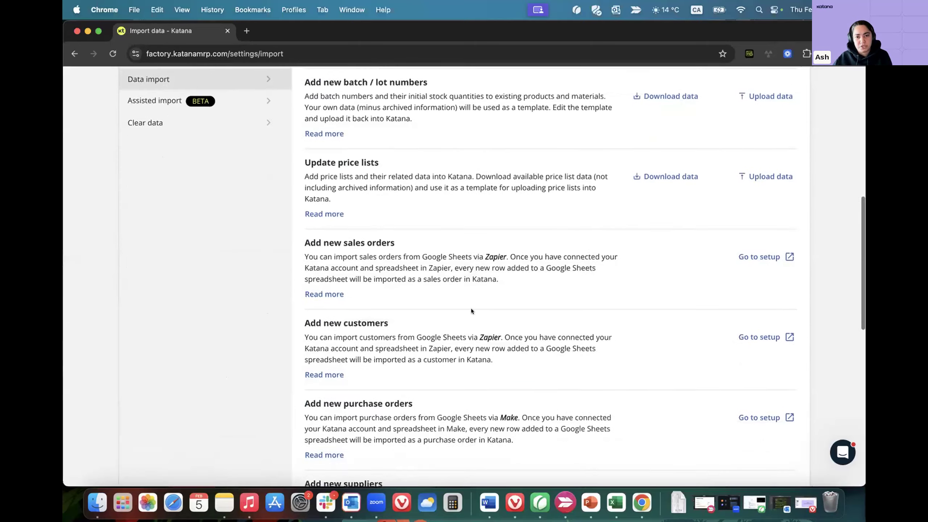
- Review the import templates and update options on the data import settings page
{"action": "scroll", "coordinate": [473, 309], "scroll_direction": "down", "scroll_amount": 2}
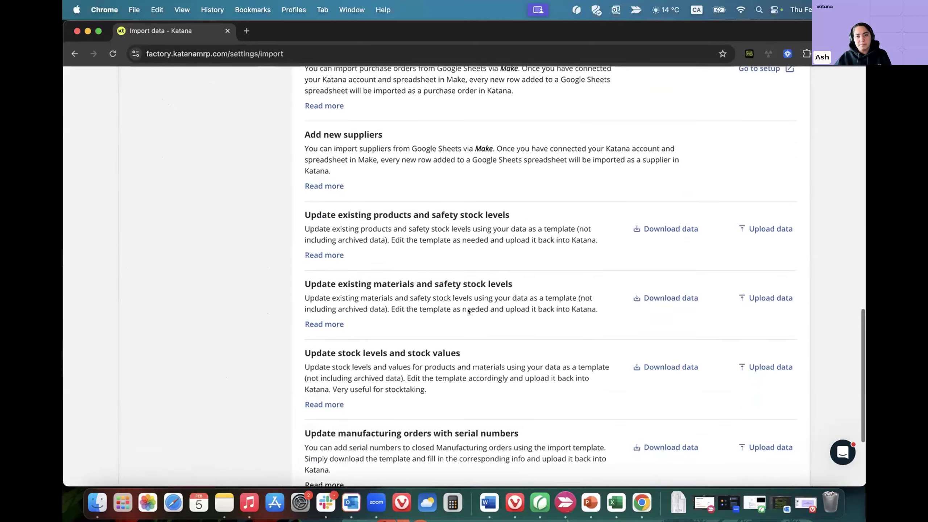
{"action": "left_click_drag", "start_coordinate": [322, 197], "coordinate": [398, 197]}
{"action": "scroll", "coordinate": [514, 209], "scroll_direction": "up", "scroll_amount": 20}
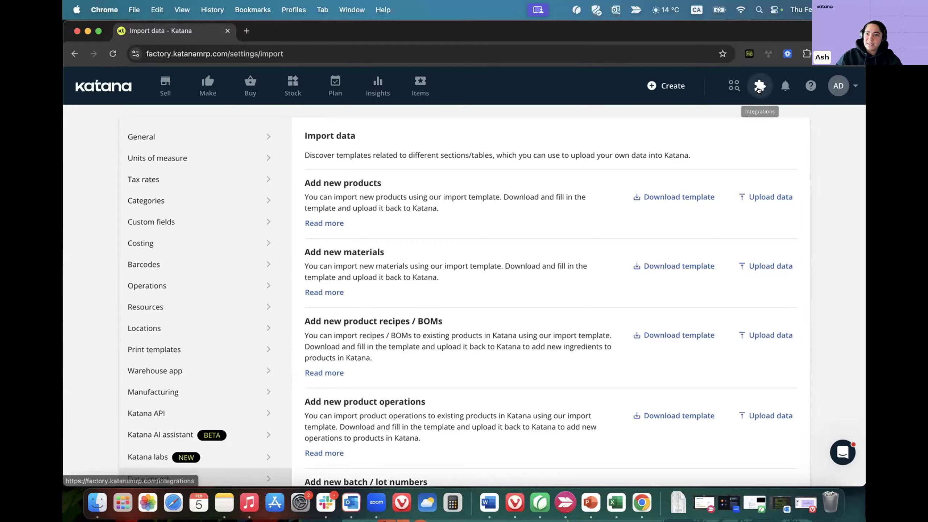
- Open the Integration Marketplace and browse its filter categories and popular integrations
{"action": "left_click", "coordinate": [758, 89]}
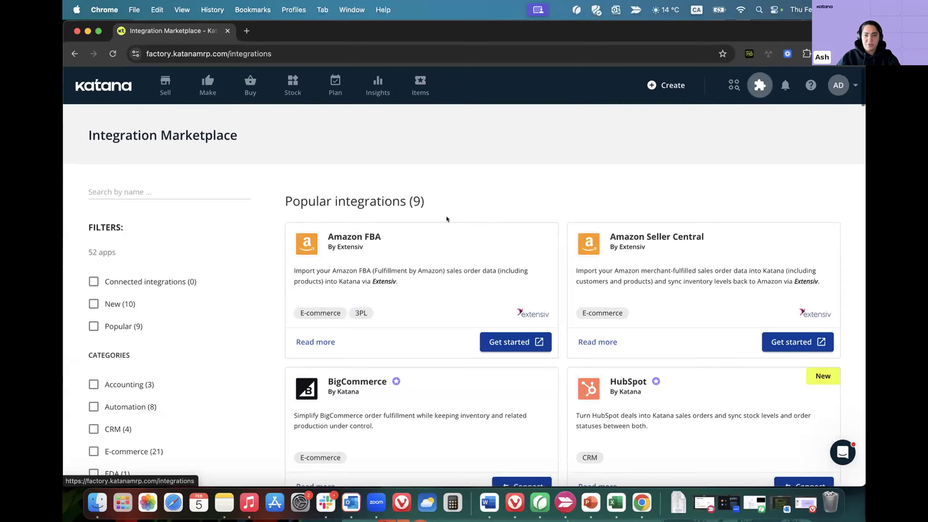
{"action": "scroll", "coordinate": [447, 218], "scroll_direction": "down", "scroll_amount": 4}
{"action": "scroll", "coordinate": [446, 218], "scroll_direction": "up", "scroll_amount": 4}
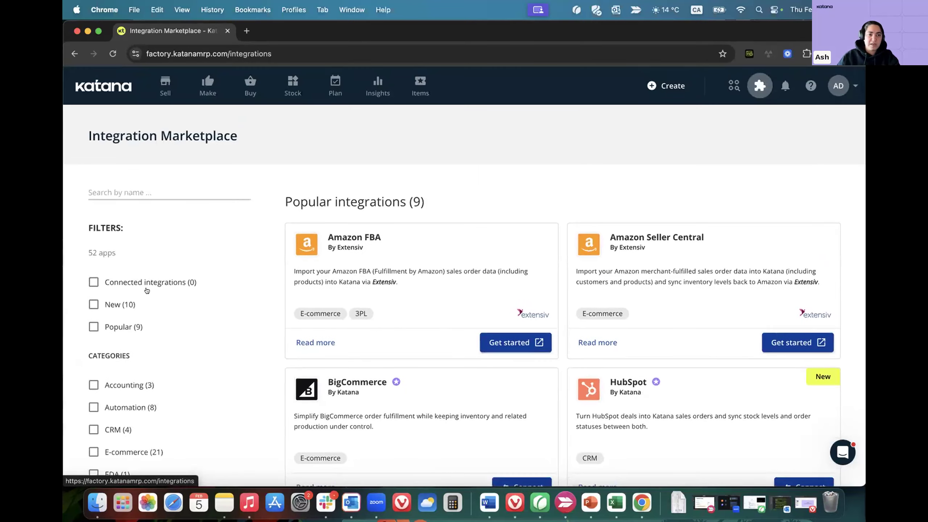
{"action": "scroll", "coordinate": [146, 291], "scroll_direction": "down", "scroll_amount": 8}
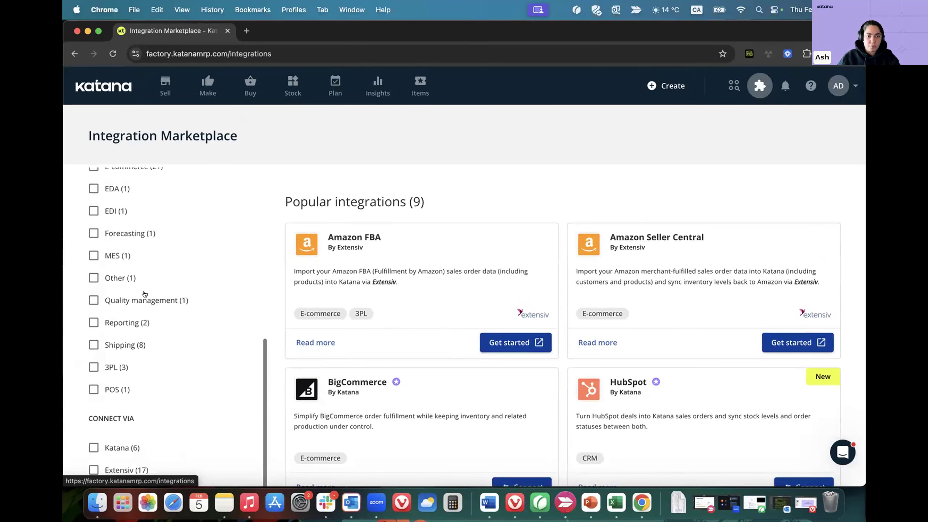
{"action": "scroll", "coordinate": [492, 149], "scroll_direction": "down", "scroll_amount": 9}
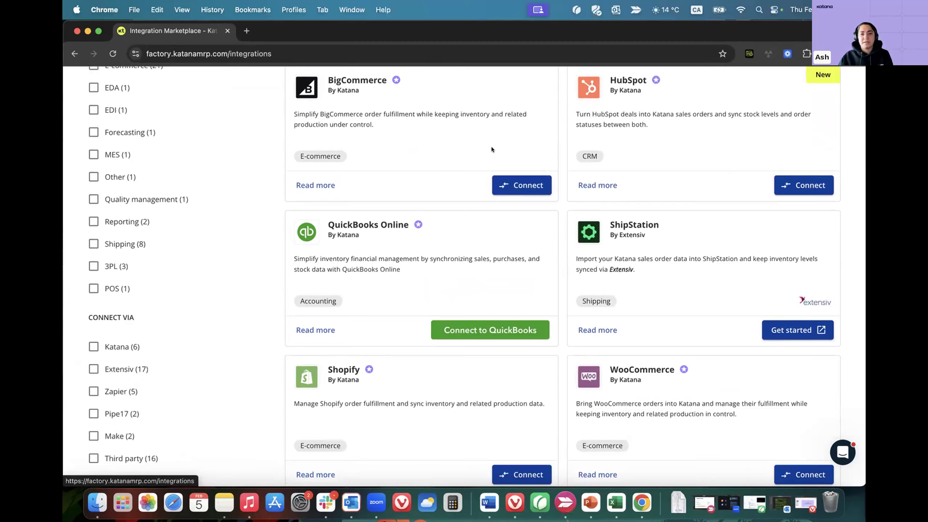
{"action": "scroll", "coordinate": [492, 149], "scroll_direction": "up", "scroll_amount": 9}
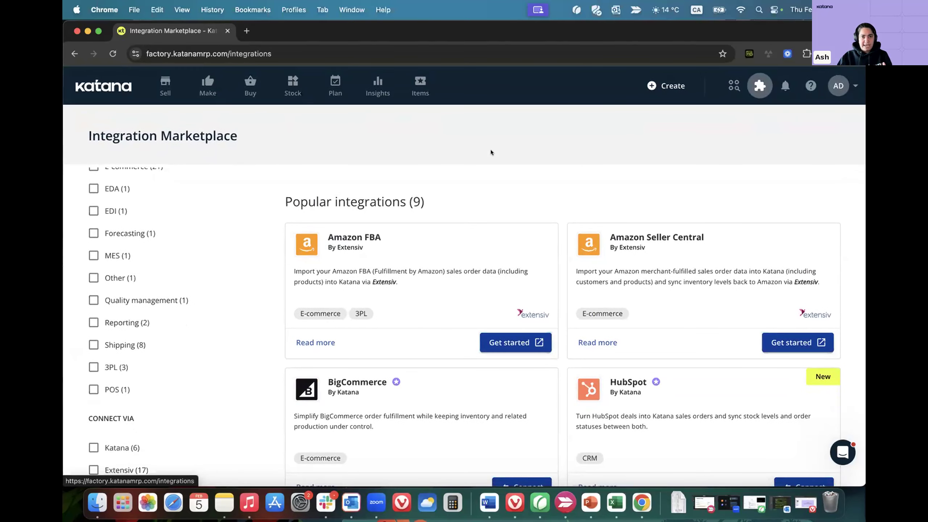
- View the products list, then examine the stock inventory of materials and products at the main location
{"action": "left_click", "coordinate": [419, 99]}
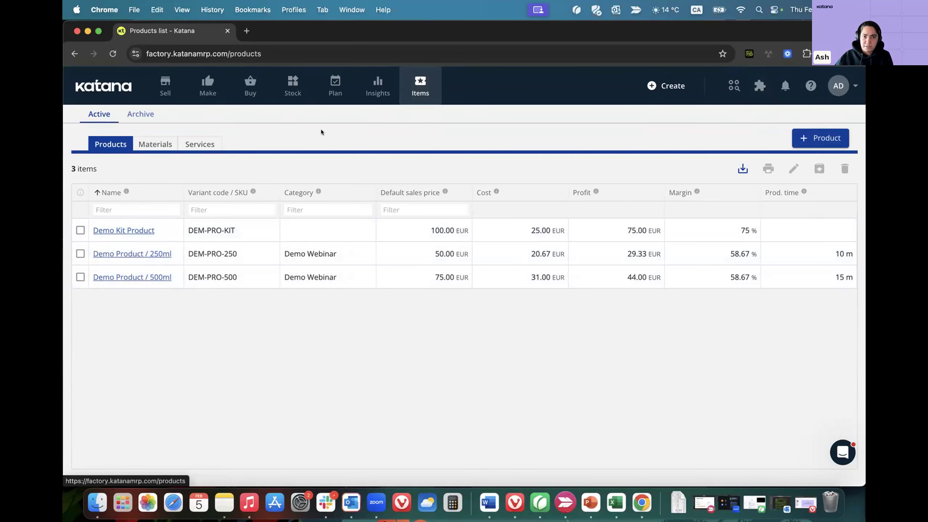
{"action": "left_click", "coordinate": [292, 85]}
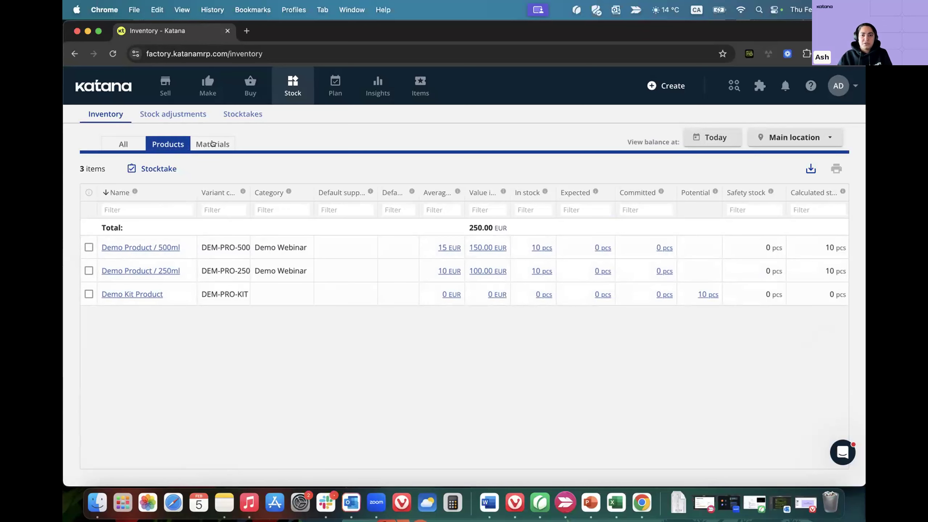
{"action": "left_click", "coordinate": [213, 144]}
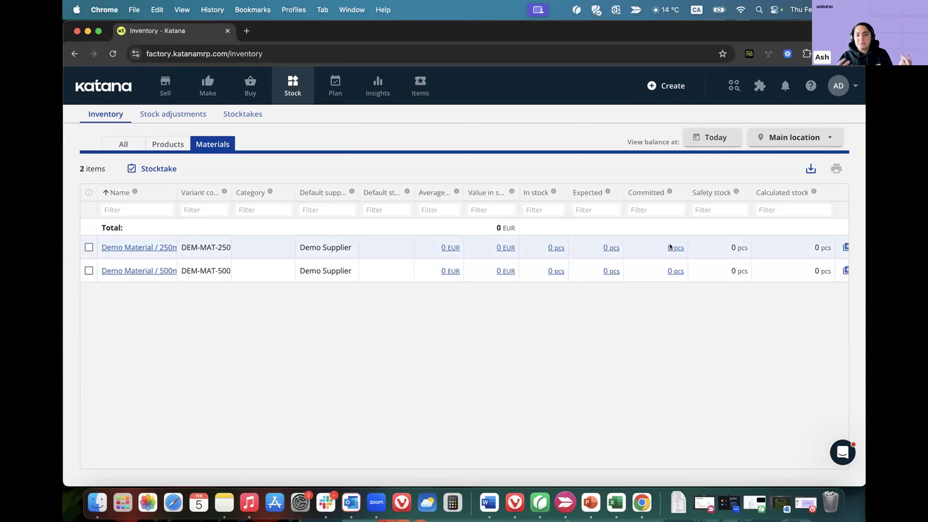
{"action": "left_click", "coordinate": [168, 144]}
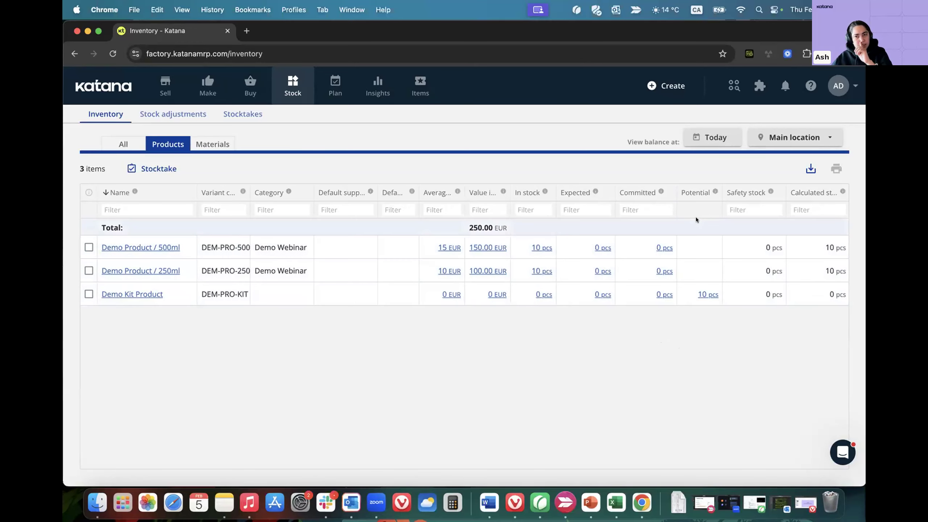
{"action": "left_click", "coordinate": [89, 294]}
{"action": "left_click", "coordinate": [89, 294]}
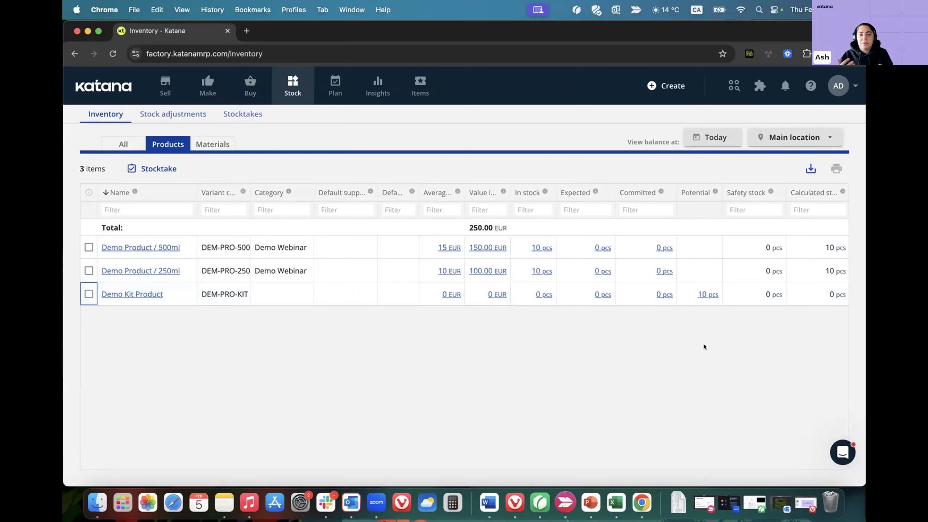
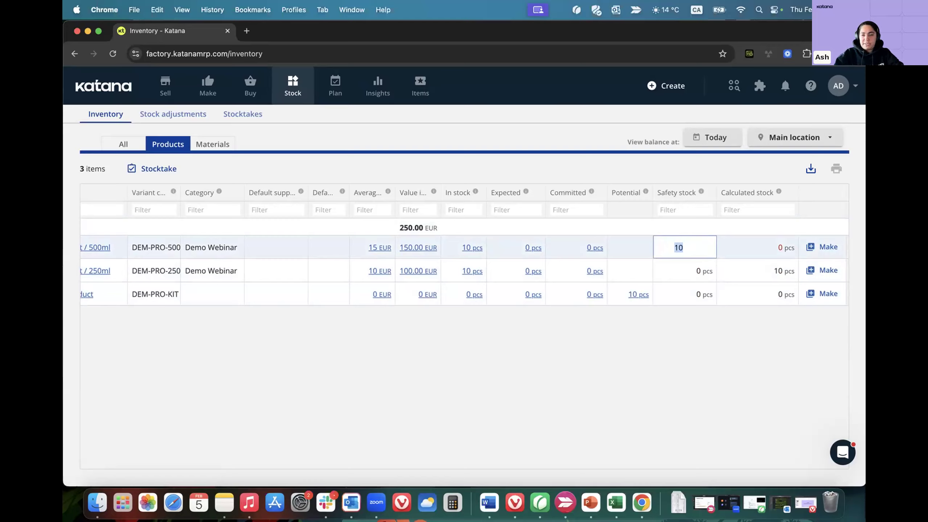
- Reset the safety stock of Demo Product / 500ml to 0 pcs
{"action": "left_click", "coordinate": [658, 341]}
{"action": "scroll", "coordinate": [537, 287], "scroll_direction": "left", "scroll_amount": 3}
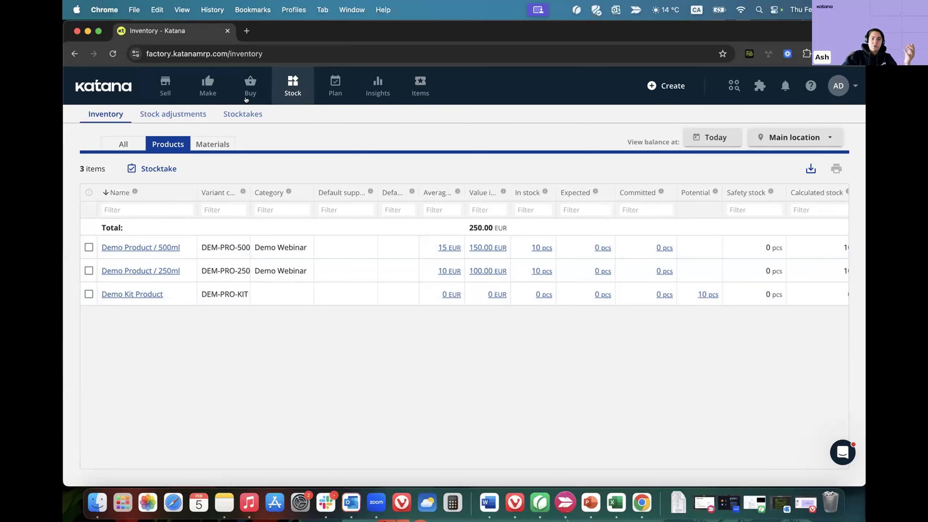
- Show the materials inventory and filter it by default supplier with "Dem"
{"action": "left_click", "coordinate": [212, 144]}
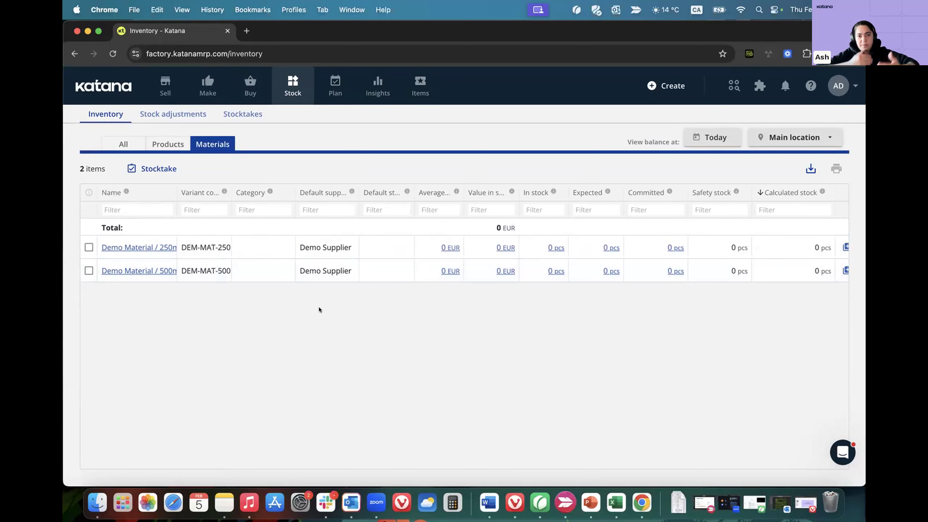
{"action": "left_click", "coordinate": [326, 210]}
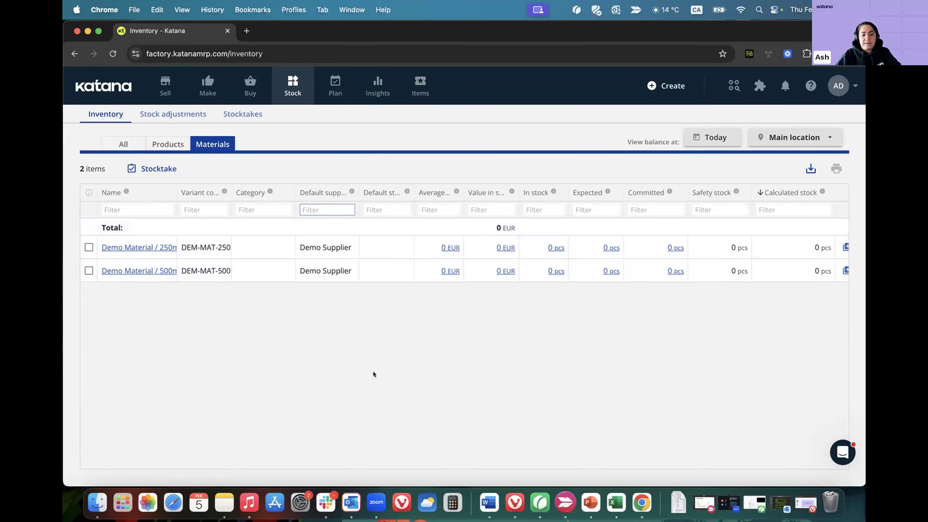
{"action": "type", "text": "Dem"}
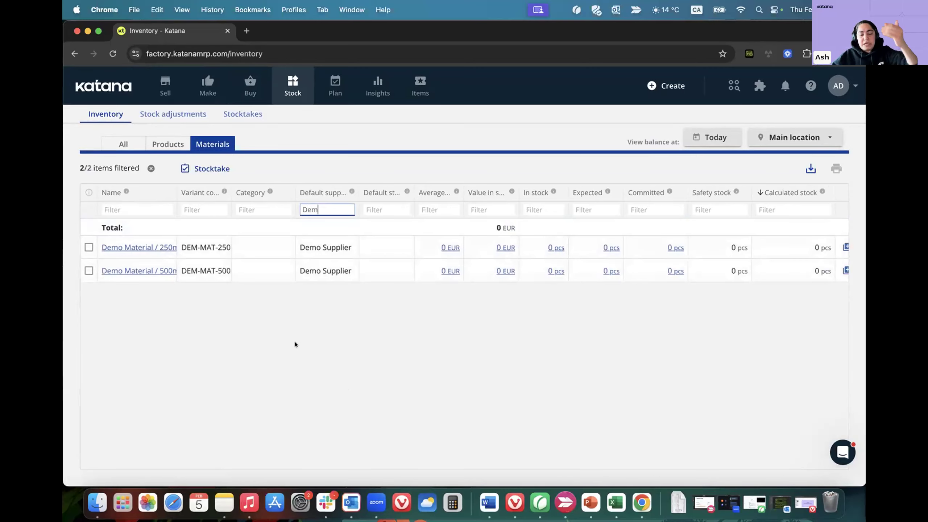
- Select both Demo Material variants in the materials inventory, then create and open purchase order PO-1 for Demo Supplier
{"action": "scroll", "coordinate": [322, 337], "scroll_direction": "right", "scroll_amount": 3}
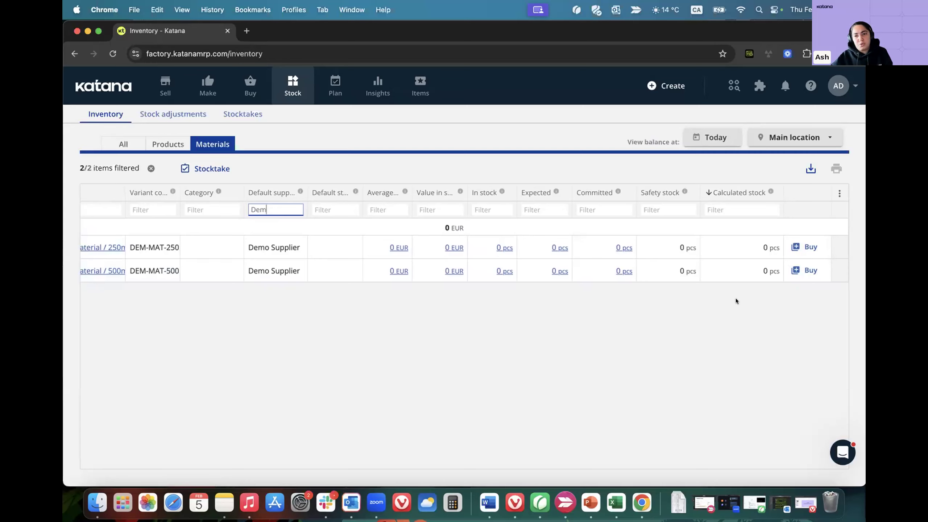
{"action": "scroll", "coordinate": [597, 273], "scroll_direction": "left", "scroll_amount": 3}
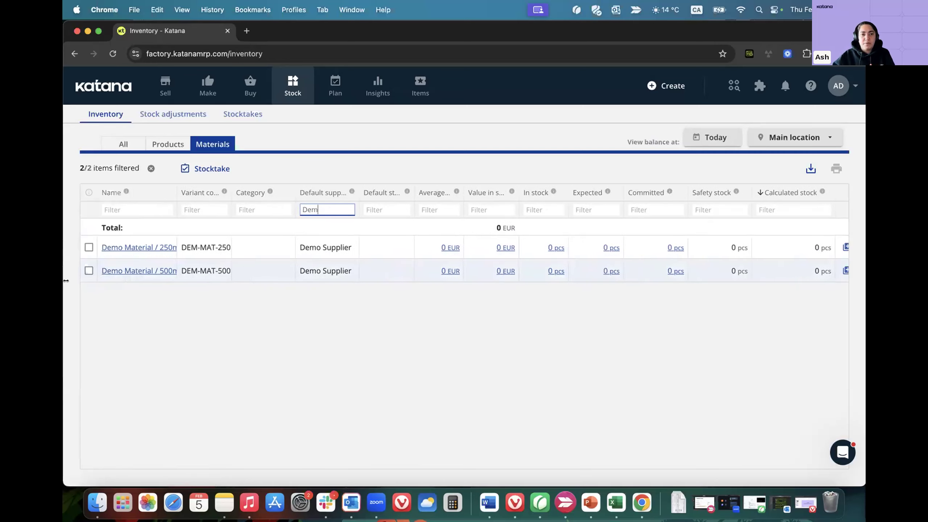
{"action": "left_click", "coordinate": [89, 247]}
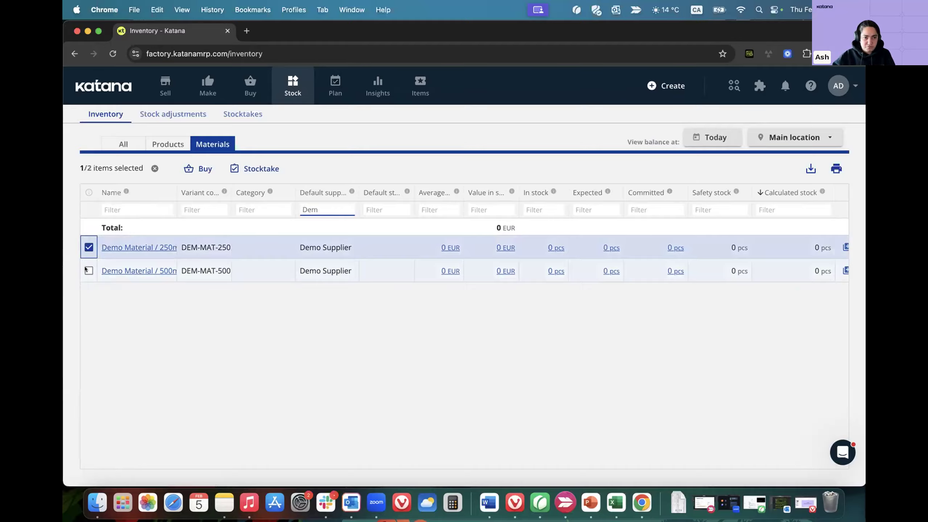
{"action": "left_click", "coordinate": [88, 271]}
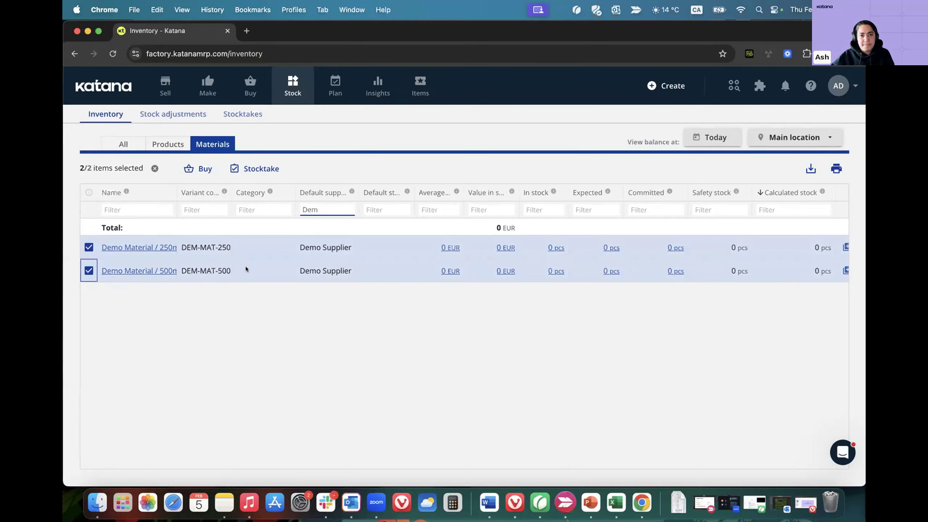
{"action": "left_click", "coordinate": [190, 169]}
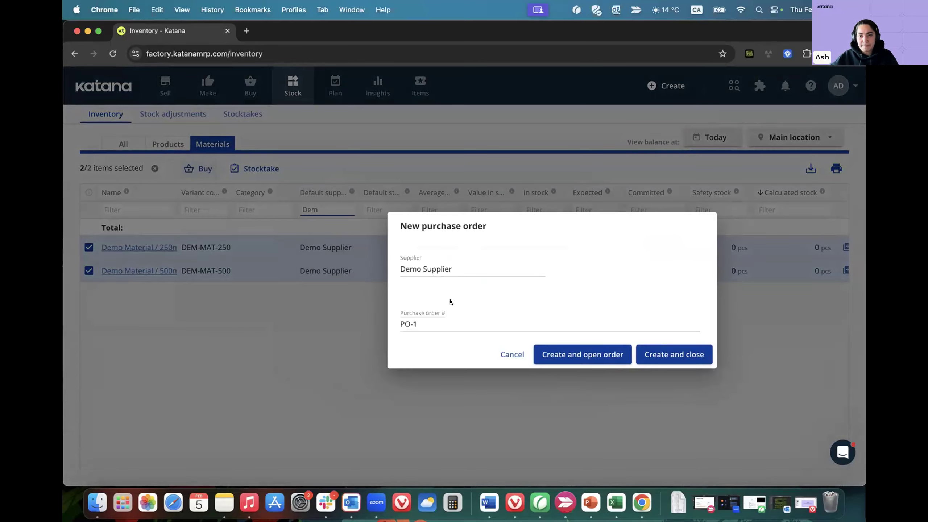
{"action": "left_click", "coordinate": [428, 325]}
{"action": "left_click", "coordinate": [406, 338]}
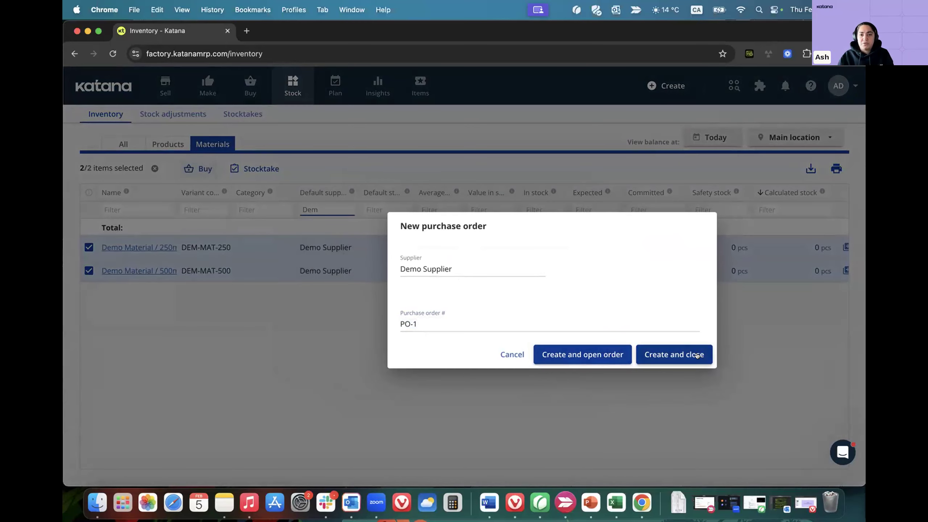
{"action": "left_click", "coordinate": [586, 349]}
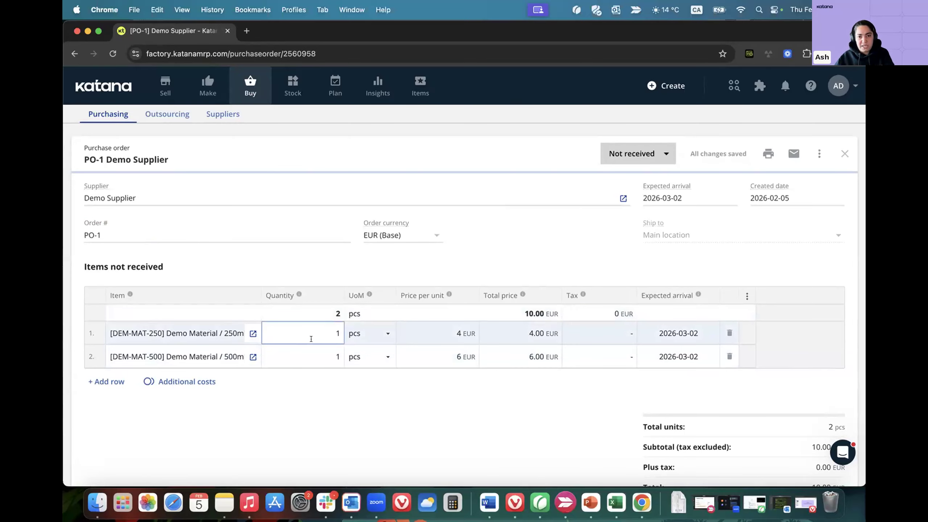
- Set the quantities of Demo Material / 250ml and Demo Material / 500ml on the purchase order to 100 pcs each
{"action": "left_click", "coordinate": [305, 334]}
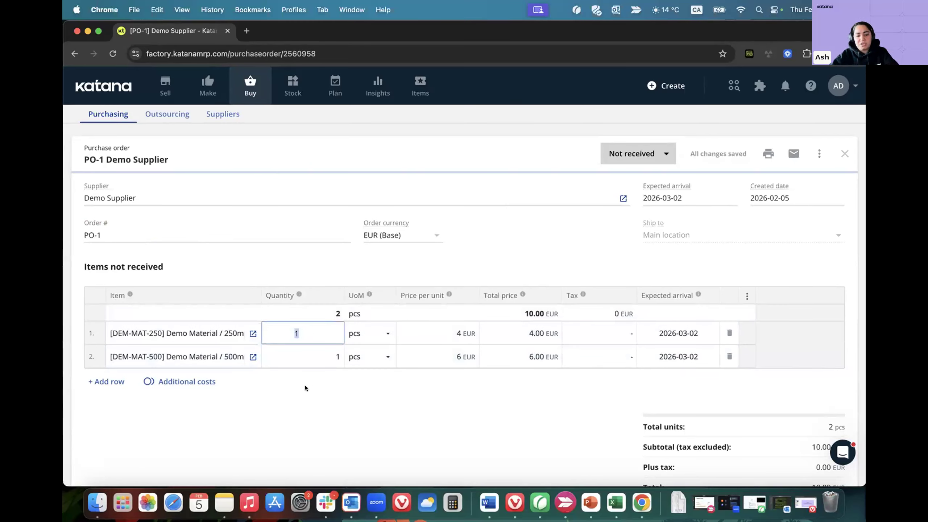
{"action": "type", "text": "100"}
{"action": "left_click", "coordinate": [302, 353]}
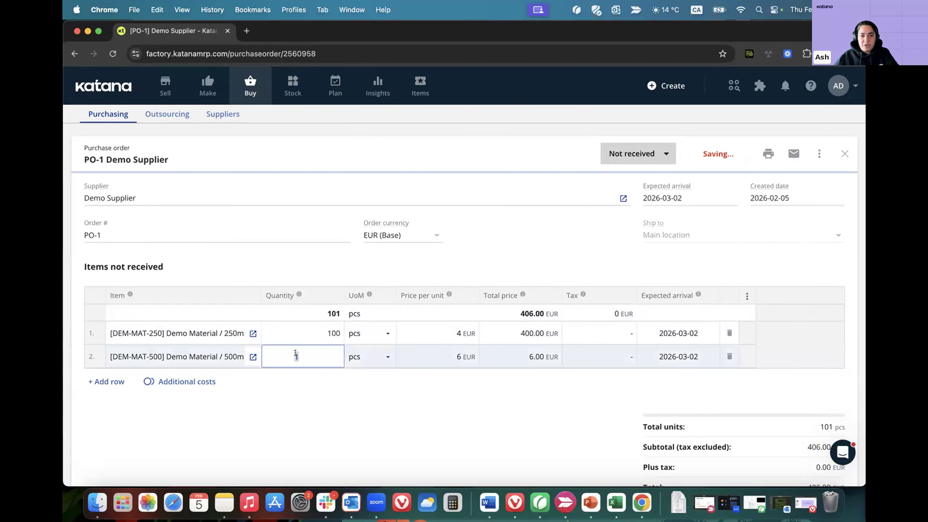
{"action": "type", "text": "100"}
{"action": "left_click", "coordinate": [319, 381]}
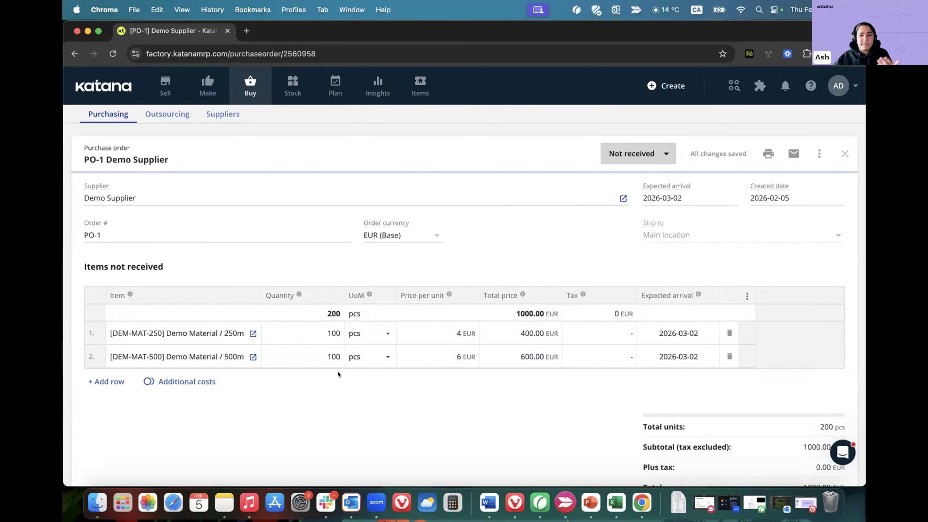
- Enable additional costs on the purchase order and add a Shipping cost row distributed by value
{"action": "left_click", "coordinate": [200, 382]}
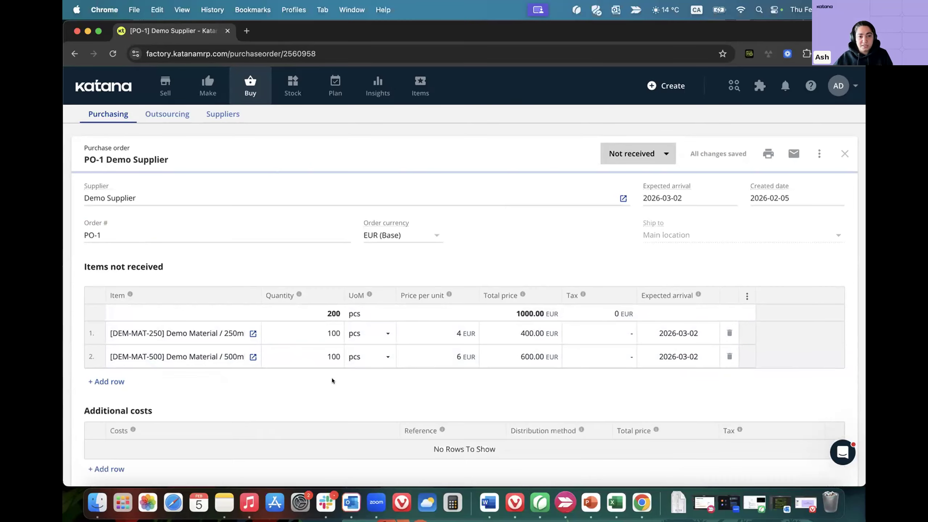
{"action": "scroll", "coordinate": [330, 378], "scroll_direction": "down", "scroll_amount": 5}
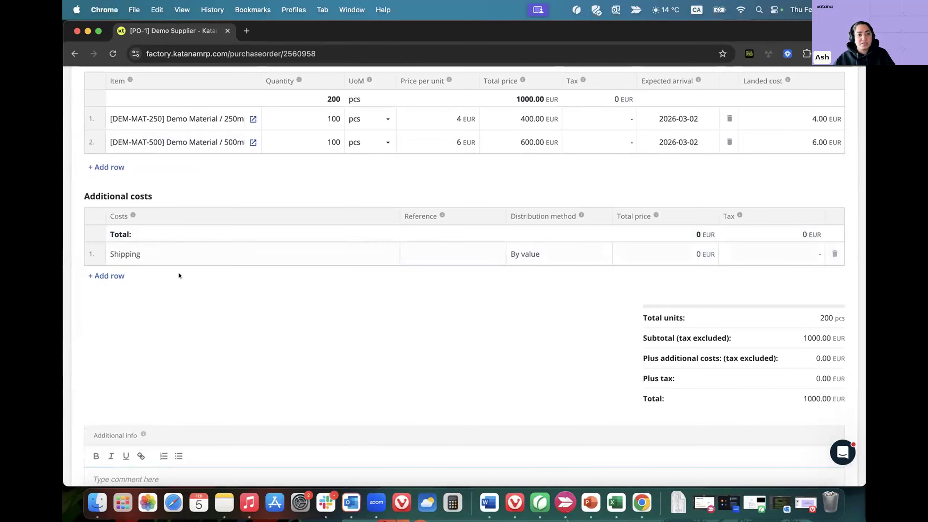
{"action": "scroll", "coordinate": [340, 278], "scroll_direction": "up", "scroll_amount": 2}
{"action": "scroll", "coordinate": [337, 284], "scroll_direction": "up", "scroll_amount": 4}
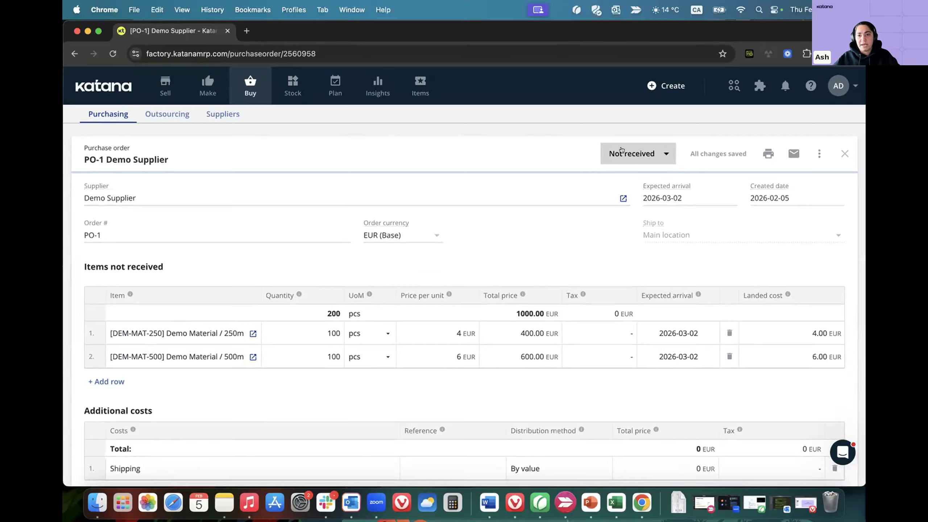
- Receive part of the purchase order: 23 pcs of Demo Material / 250ml and 45 pcs of Demo Material / 500ml
{"action": "left_click", "coordinate": [621, 155]}
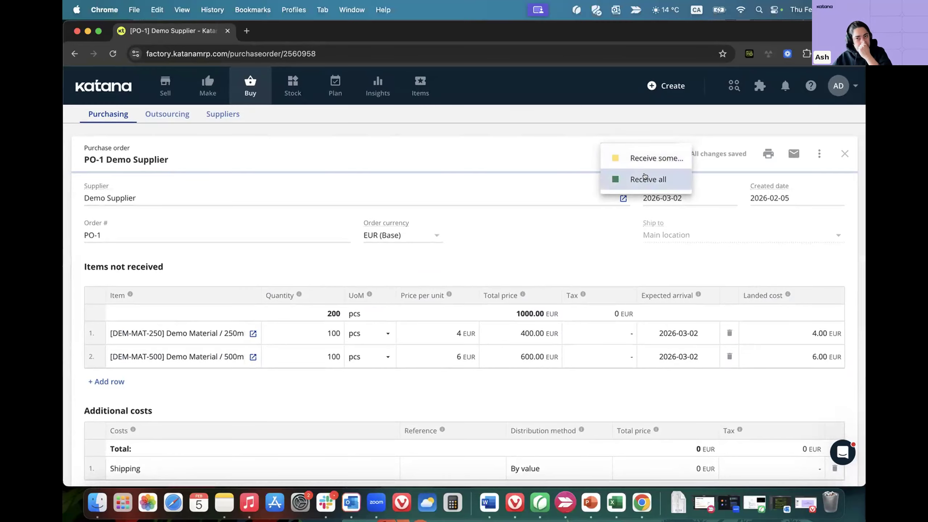
{"action": "left_click", "coordinate": [650, 159]}
{"action": "left_click", "coordinate": [614, 274]}
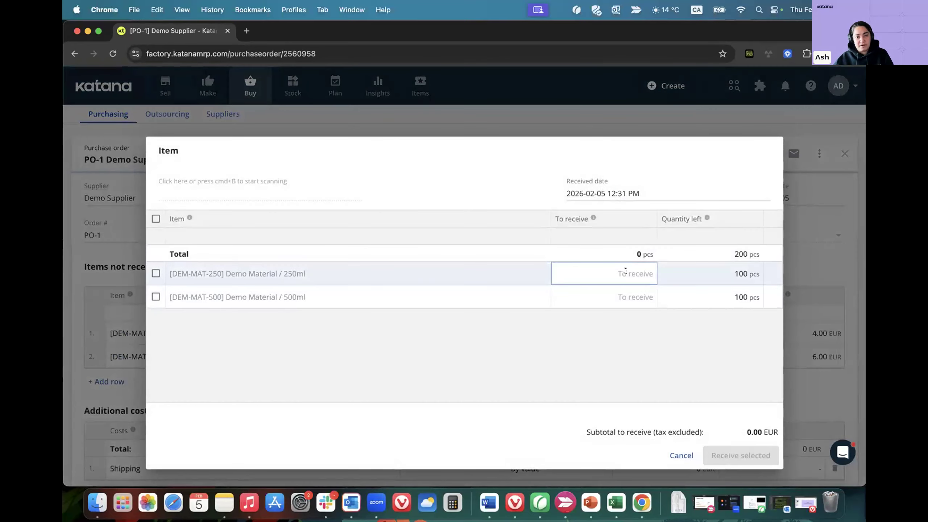
{"action": "type", "text": "23"}
{"action": "key", "text": "Return"}
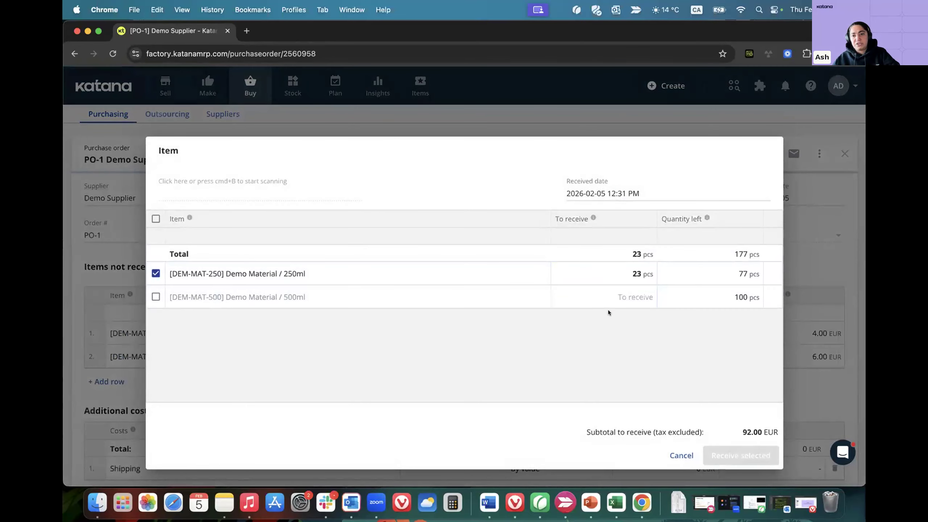
{"action": "left_click", "coordinate": [608, 301]}
{"action": "type", "text": "45"}
{"action": "key", "text": "Return"}
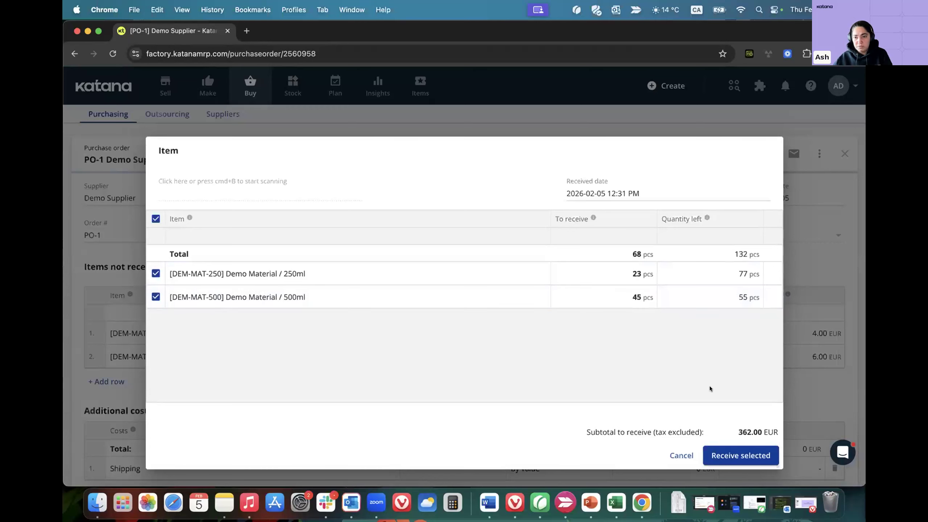
{"action": "left_click", "coordinate": [727, 455]}
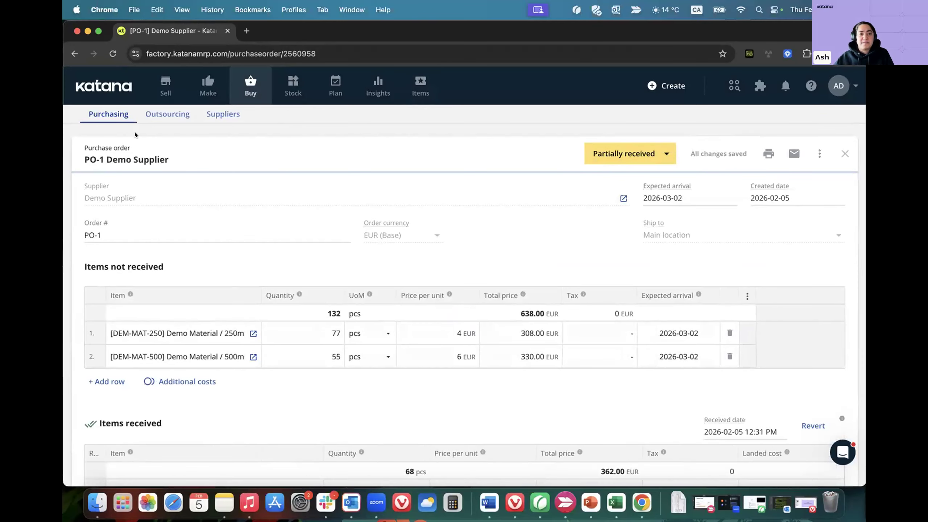
- Receive all remaining items of PO-1 from the open purchase orders, then view the completed purchase orders
{"action": "left_click", "coordinate": [109, 116]}
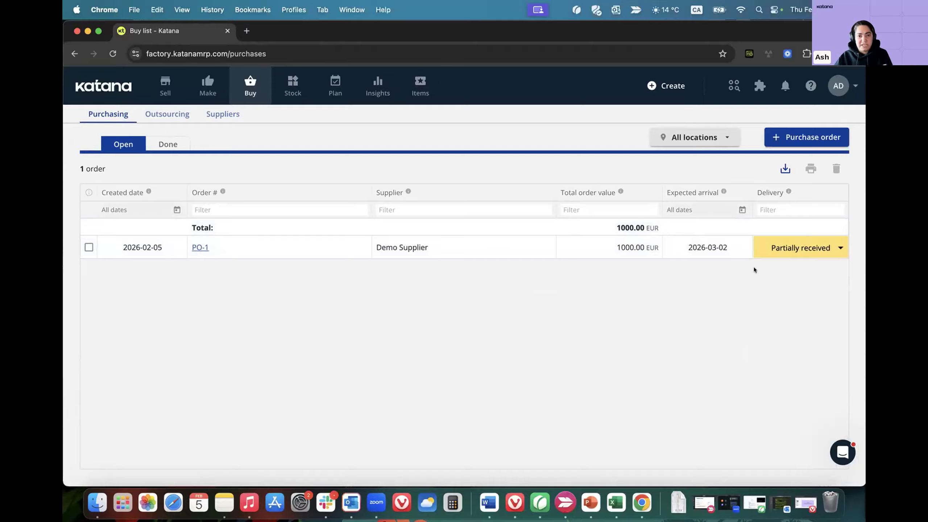
{"action": "left_click", "coordinate": [784, 254]}
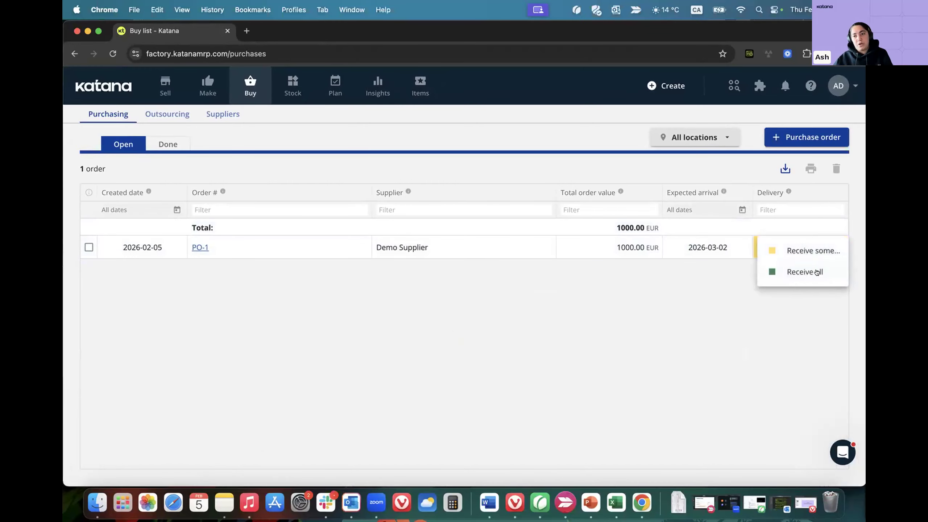
{"action": "left_click", "coordinate": [799, 272]}
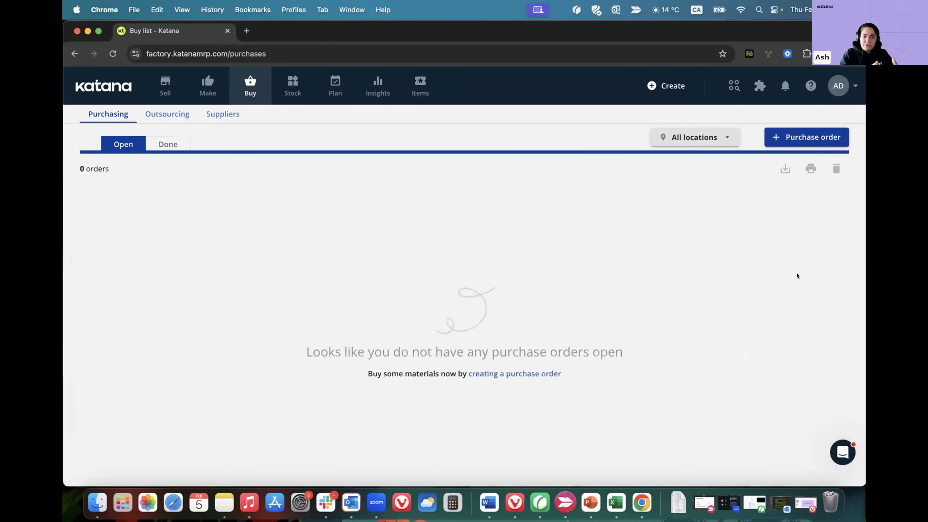
{"action": "left_click", "coordinate": [164, 144]}
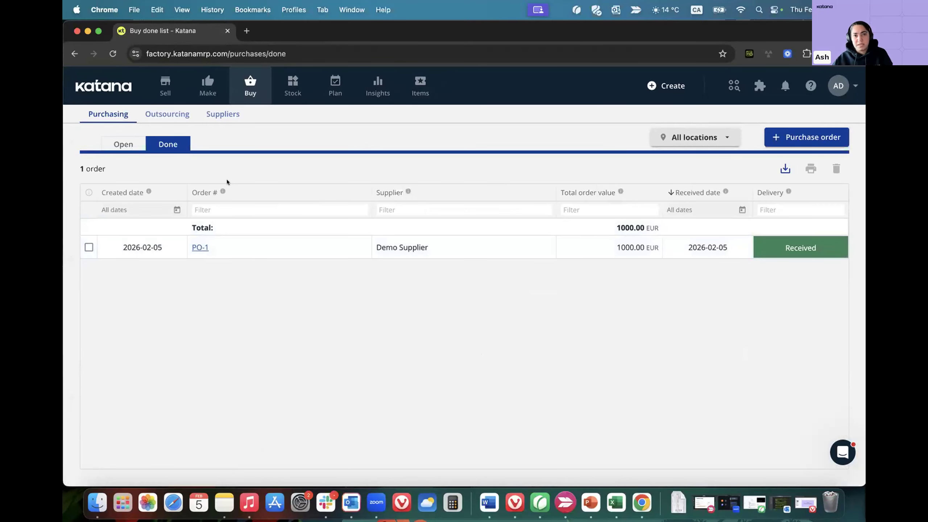
- Select Demo Product / 500ml and Demo Product / 250ml in the products inventory and create a manufacturing order from the selection
{"action": "left_click", "coordinate": [292, 85]}
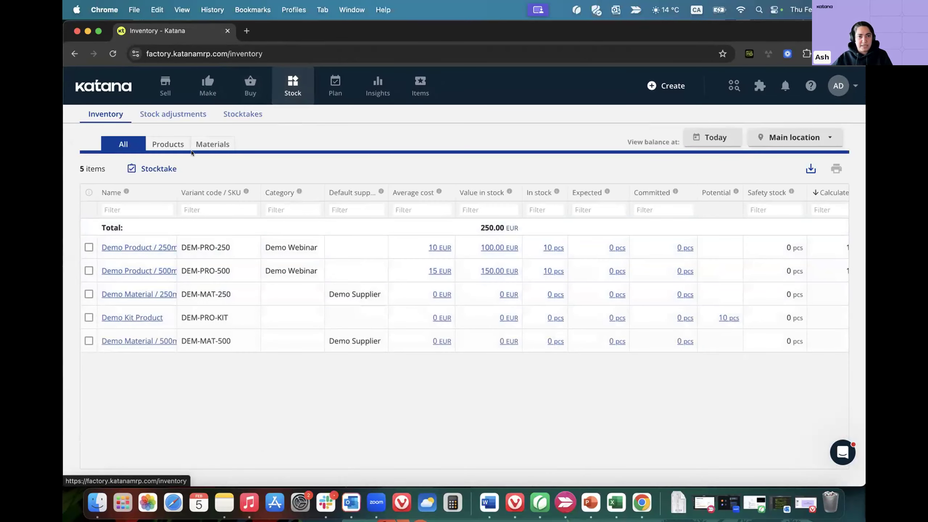
{"action": "left_click", "coordinate": [162, 144]}
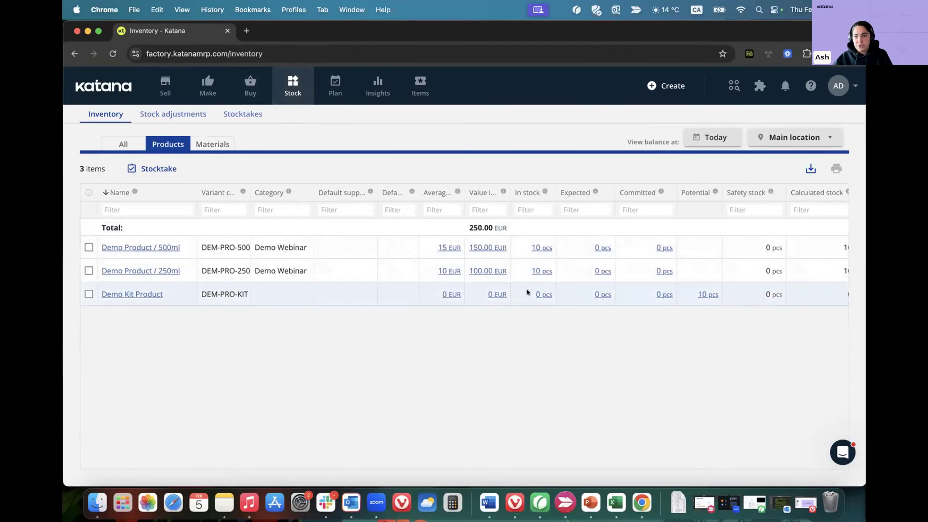
{"action": "scroll", "coordinate": [526, 290], "scroll_direction": "right", "scroll_amount": 3}
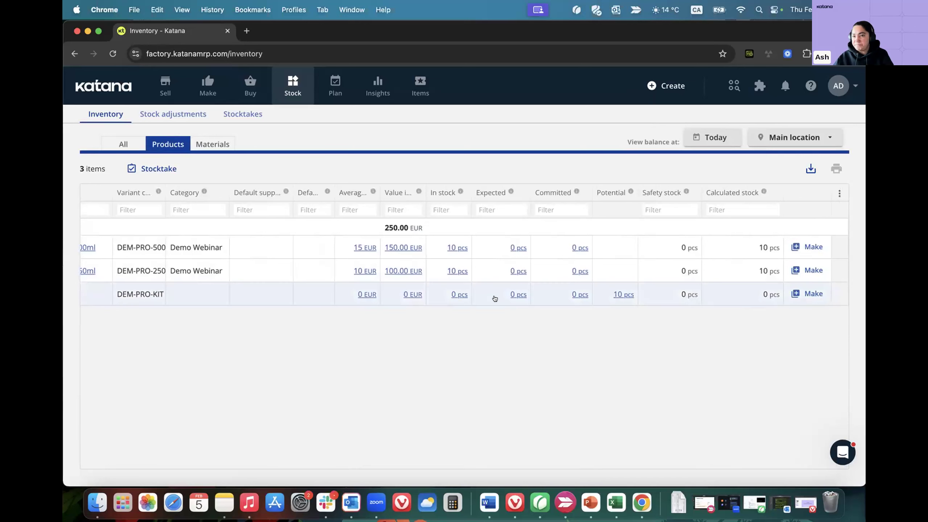
{"action": "scroll", "coordinate": [464, 287], "scroll_direction": "left", "scroll_amount": 3}
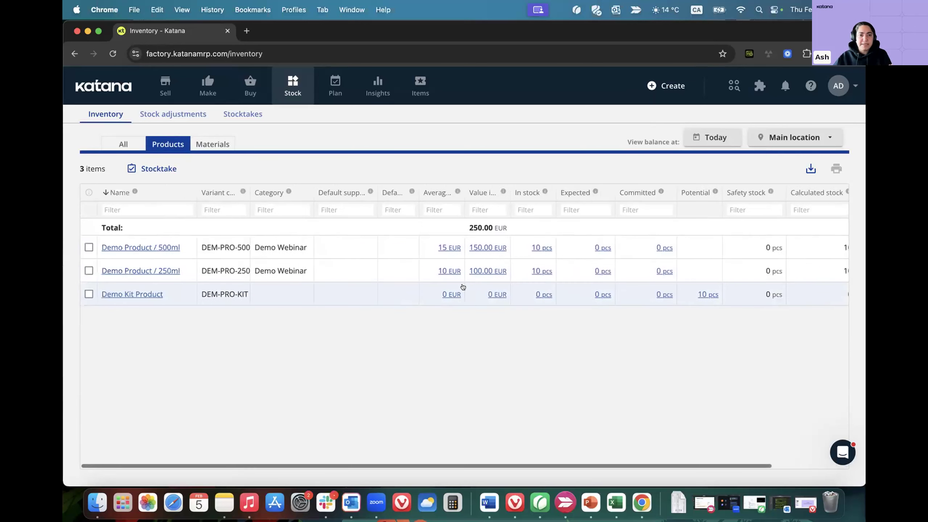
{"action": "left_click", "coordinate": [89, 247]}
{"action": "left_click", "coordinate": [89, 271]}
{"action": "left_click", "coordinate": [200, 169]}
{"action": "left_click", "coordinate": [149, 201]}
{"action": "left_click", "coordinate": [775, 439]}
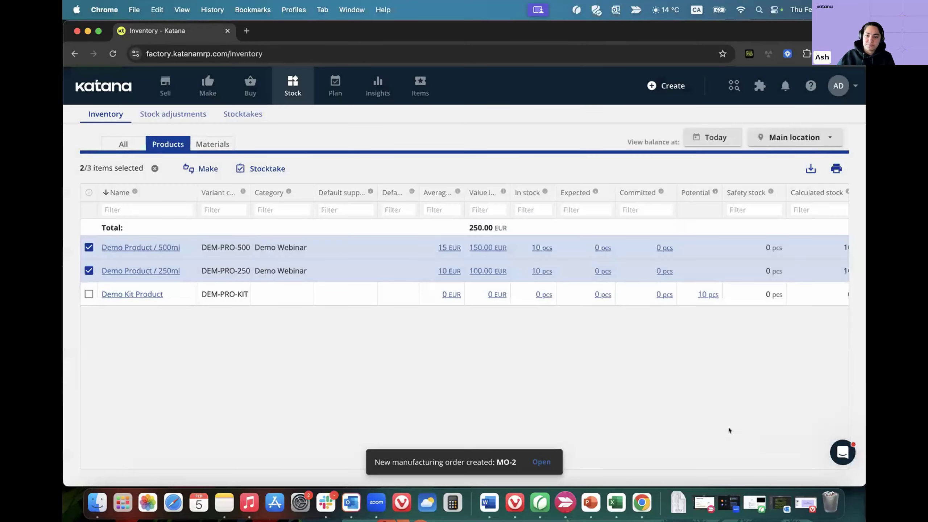
- Open manufacturing order MO-2 for Demo Product / 250ml, set its planned quantity to 20 pcs and mark it Done
{"action": "left_click", "coordinate": [208, 89]}
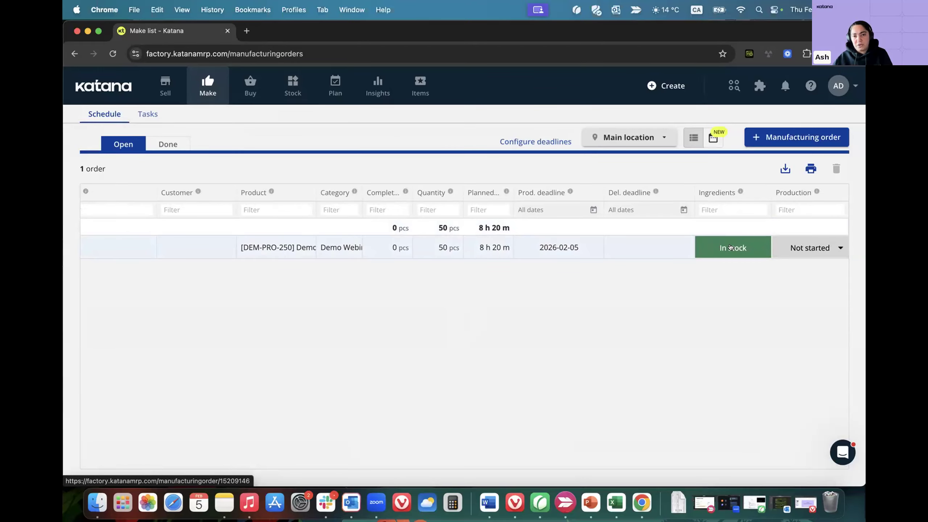
{"action": "left_click", "coordinate": [153, 247]}
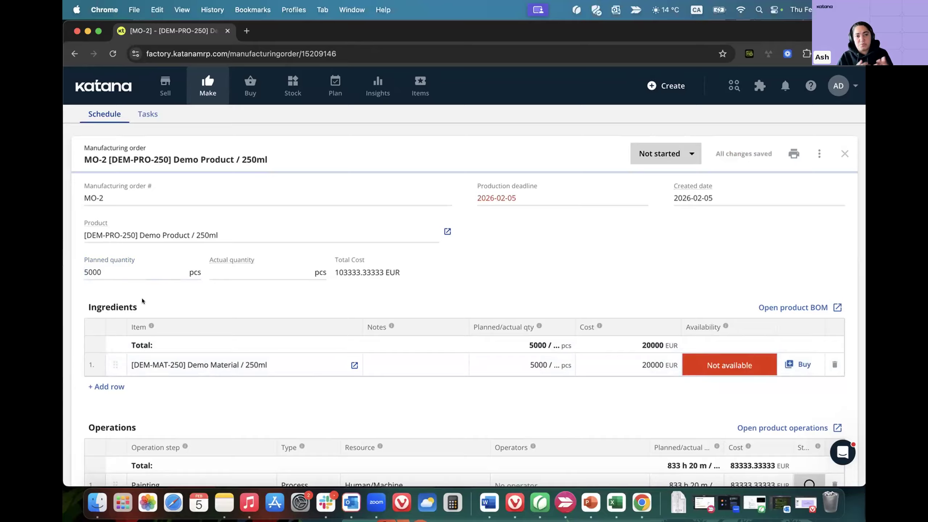
{"action": "left_click", "coordinate": [717, 359]}
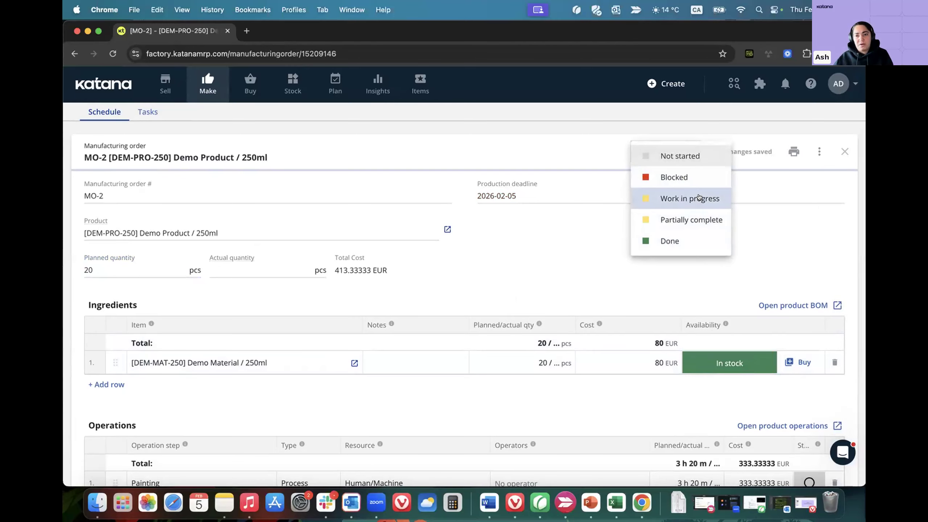
{"action": "left_click", "coordinate": [673, 243]}
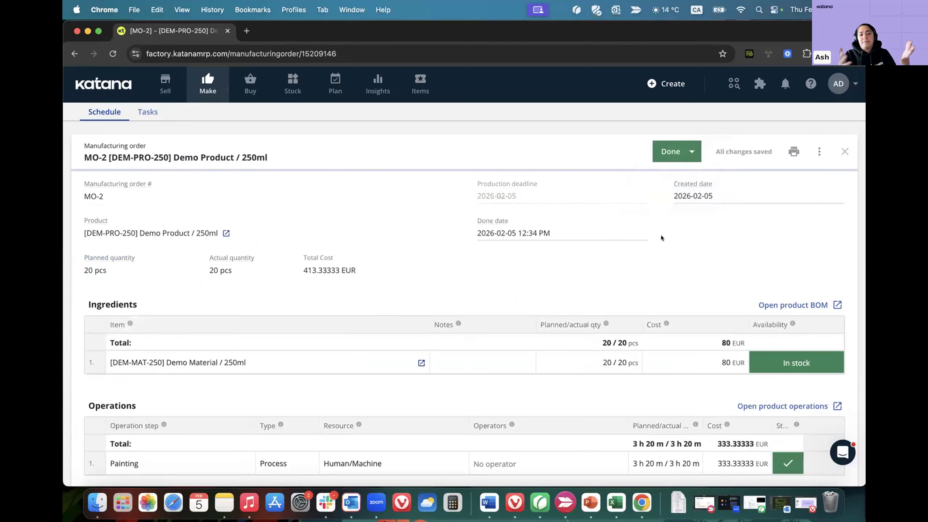
- View the open sales orders, then the completed ones
{"action": "left_click", "coordinate": [165, 85]}
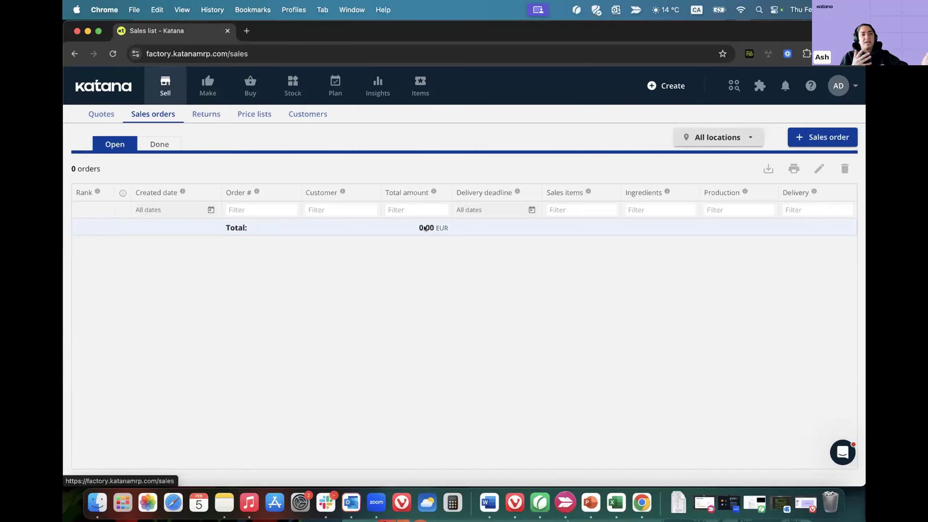
{"action": "left_click", "coordinate": [159, 144]}
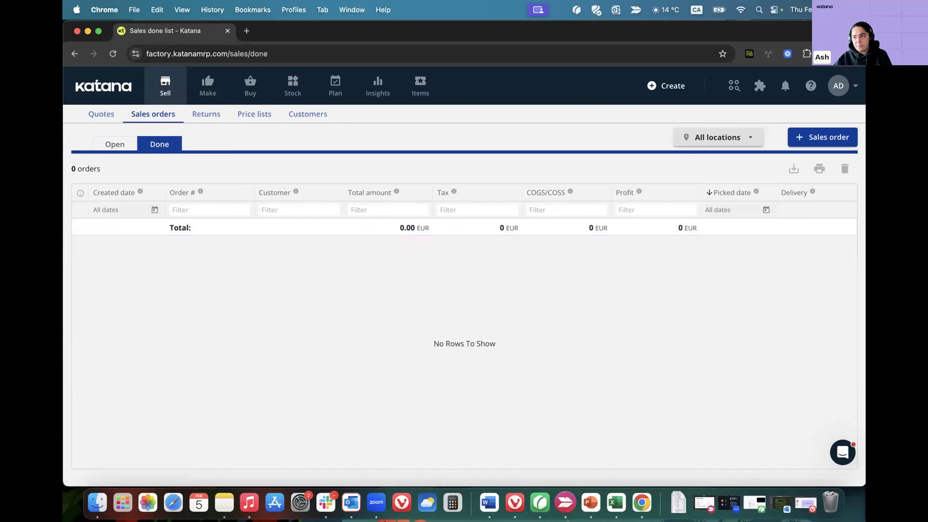